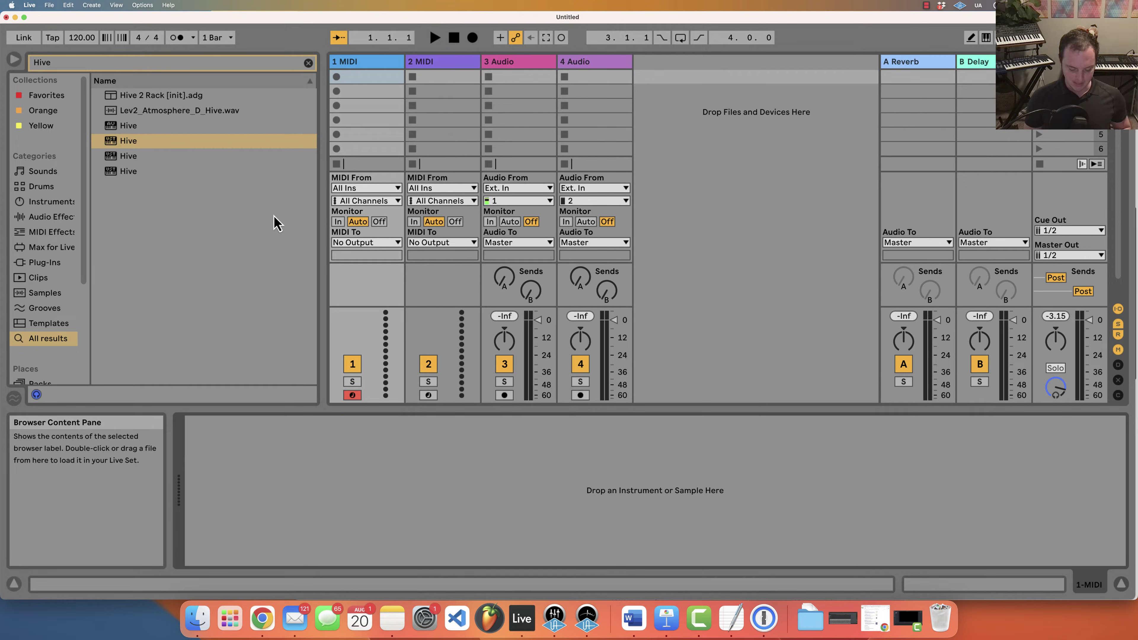
Step: Search the browser for Serum and load it onto track 1
key(Tab)
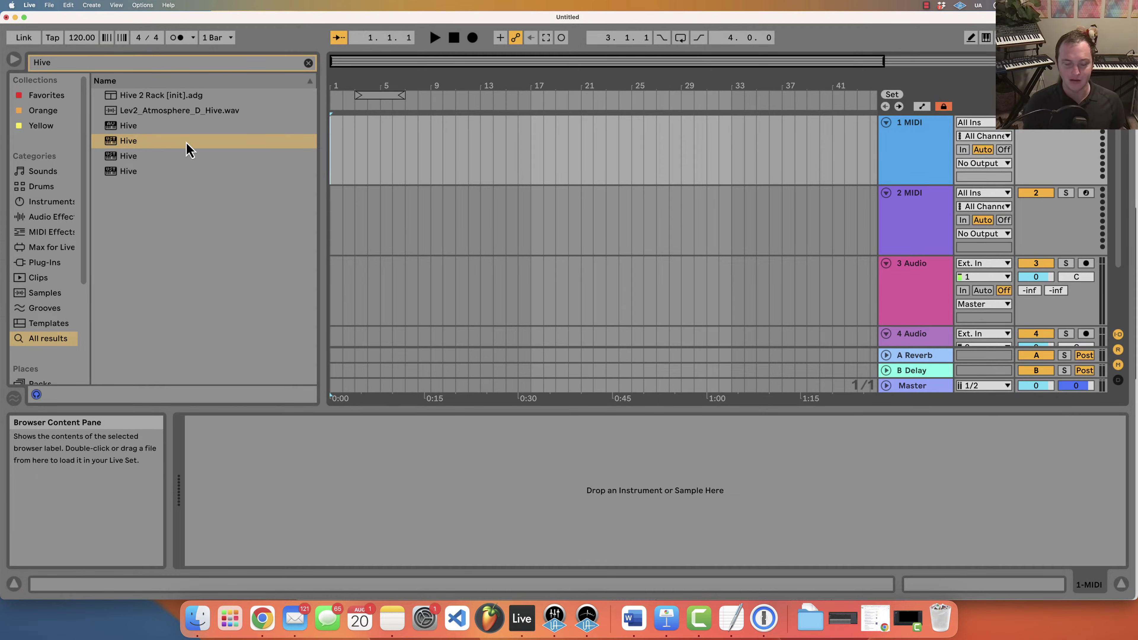
key(Tab)
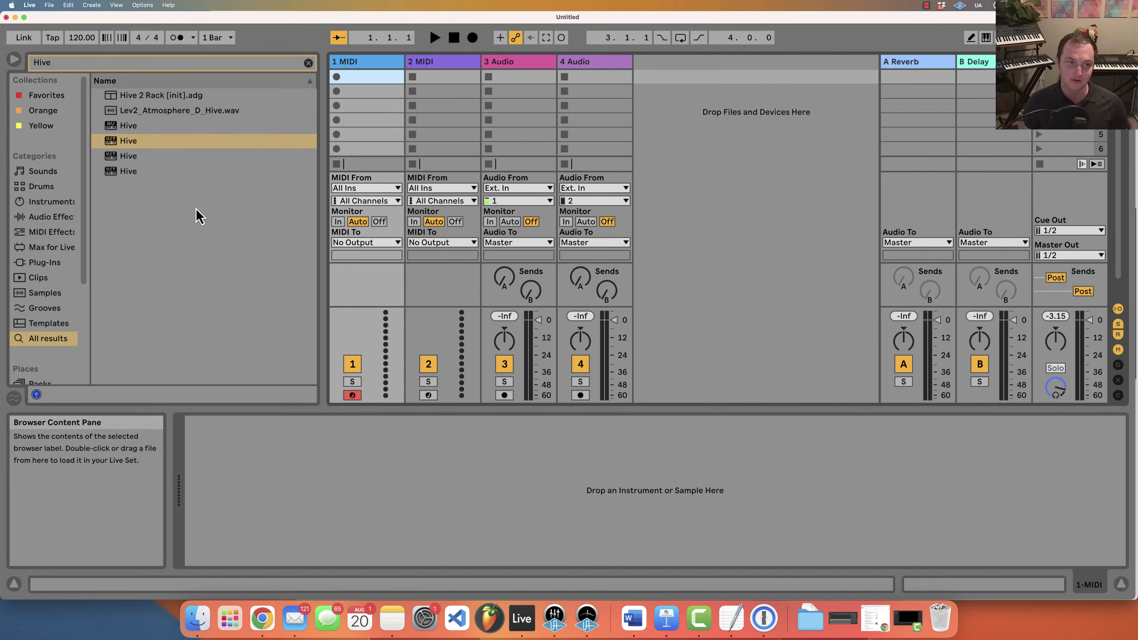
key(super+f)
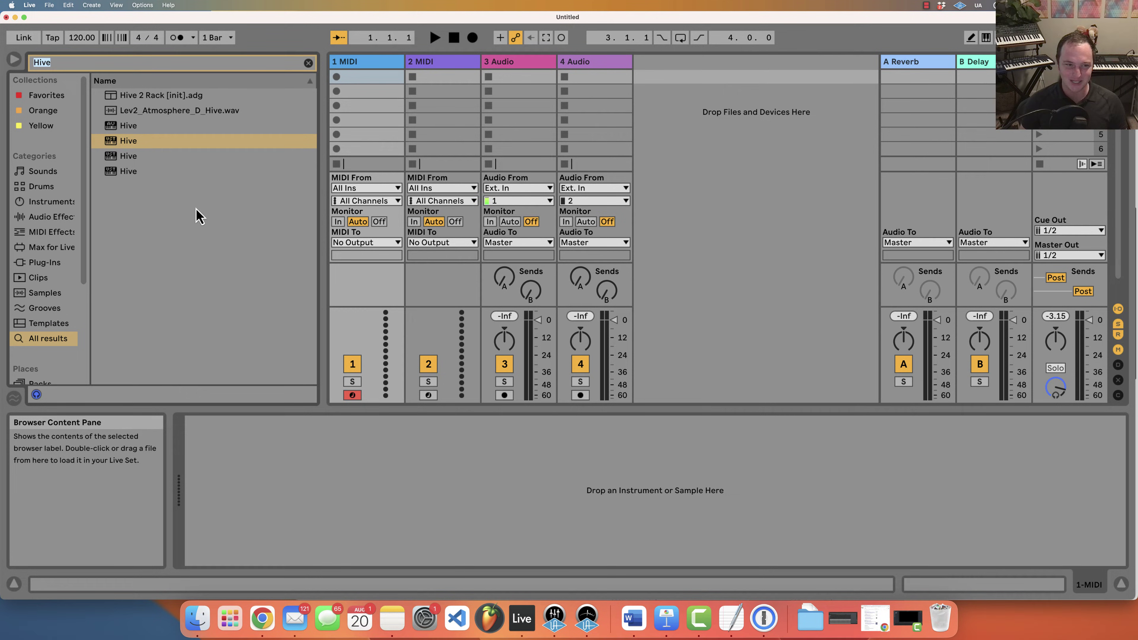
text(Serum)
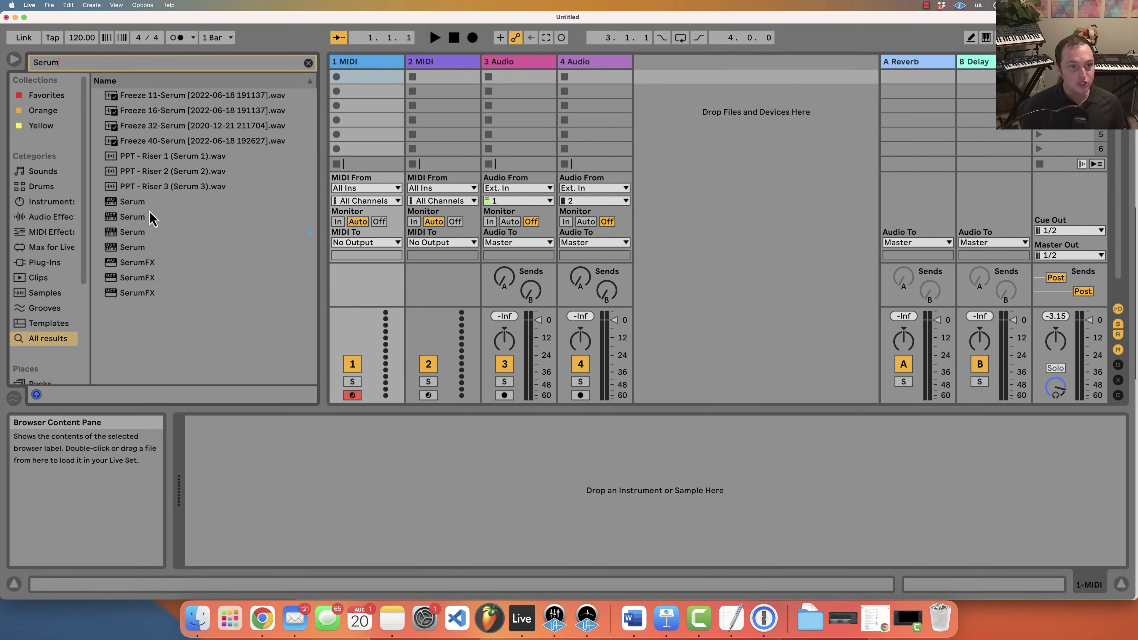
drag(130, 232, 354, 105)
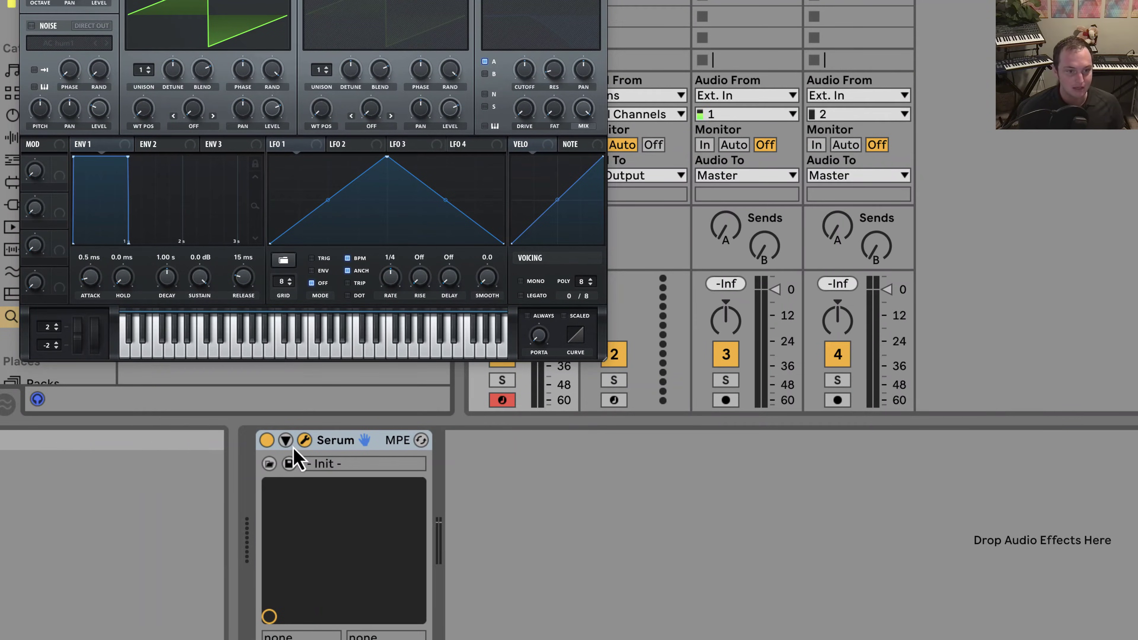
Step: Add Serum's Mod Wheel to the device panel and show its automation in a new lane
click(285, 440)
click(486, 440)
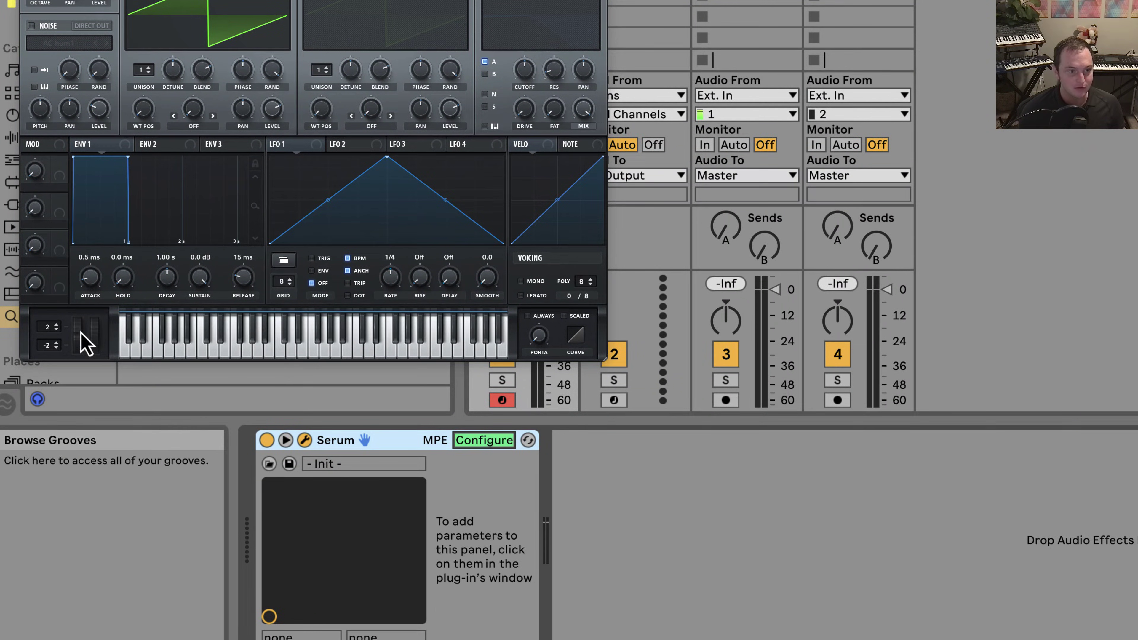
drag(94, 343, 125, 373)
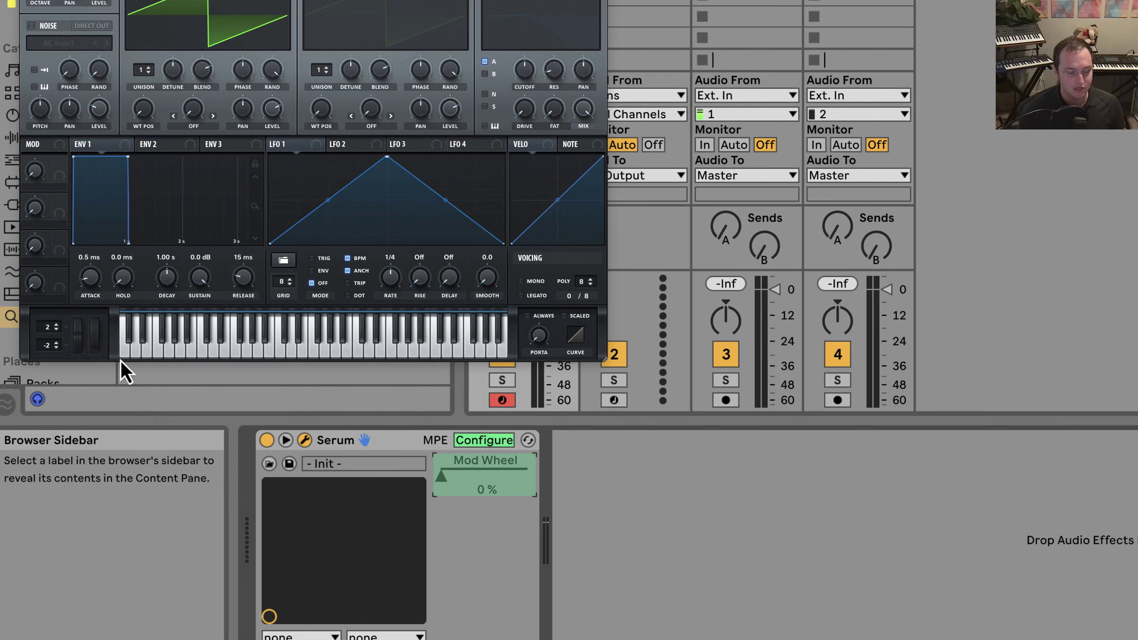
click(483, 441)
right_click(481, 476)
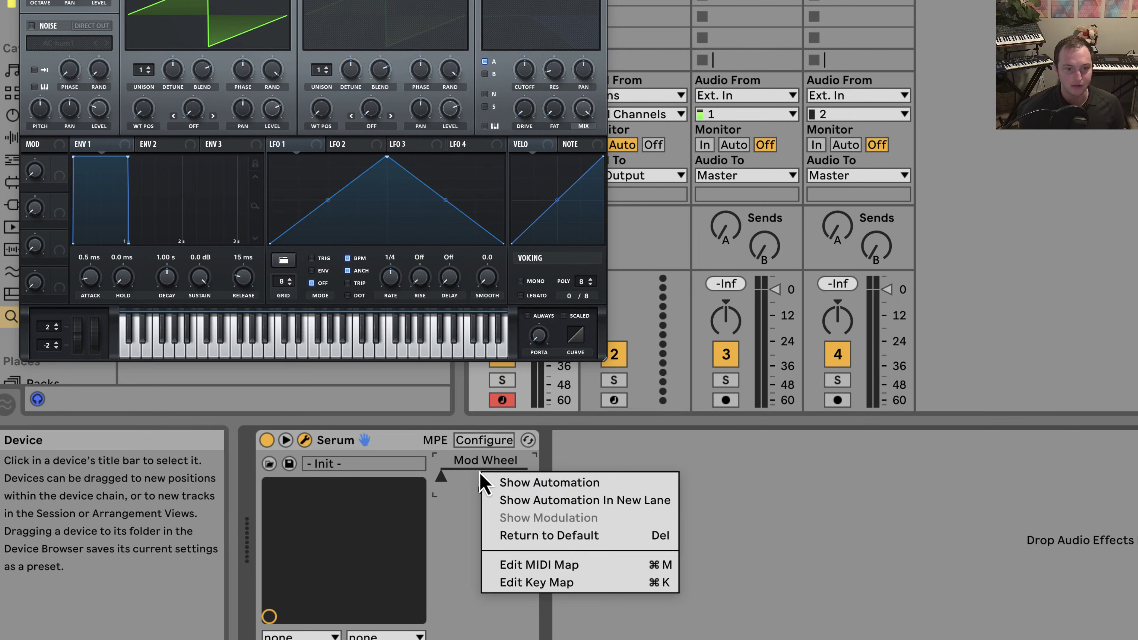
click(558, 500)
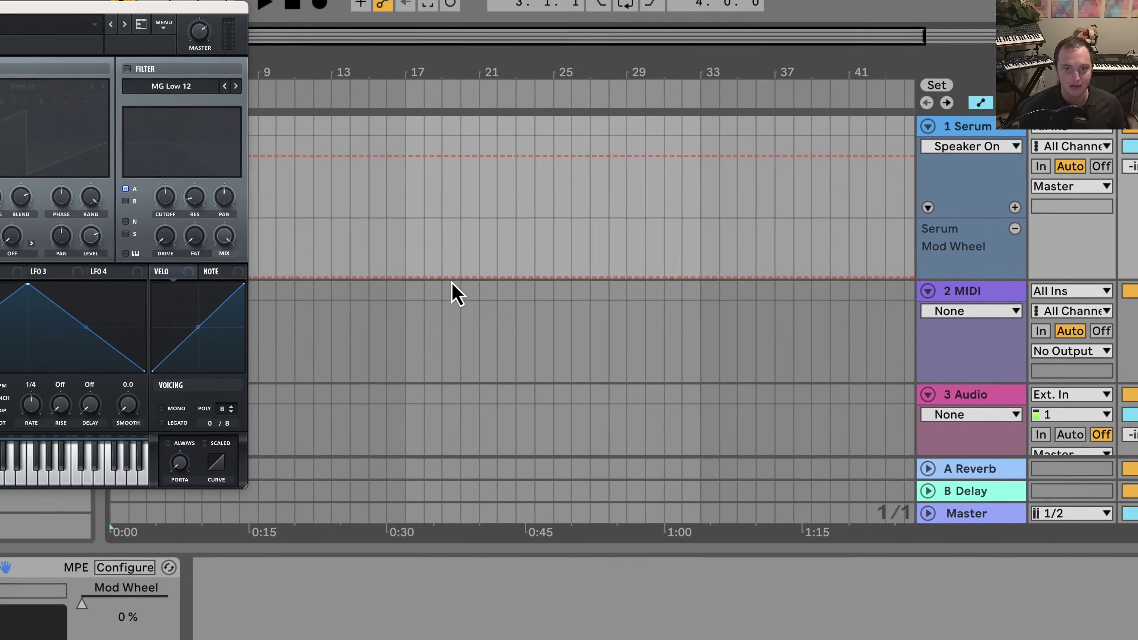
Step: Draw Mod Wheel breakpoints rising from bar 19 to a peak at bar 33, falling by bar 41
click(444, 278)
click(719, 219)
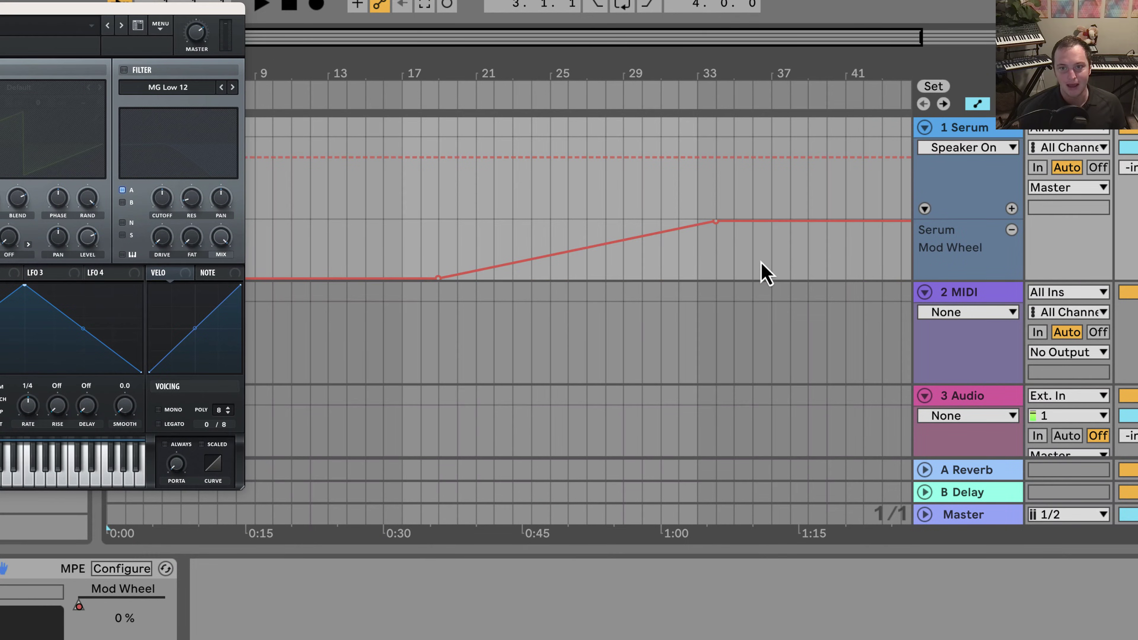
click(867, 277)
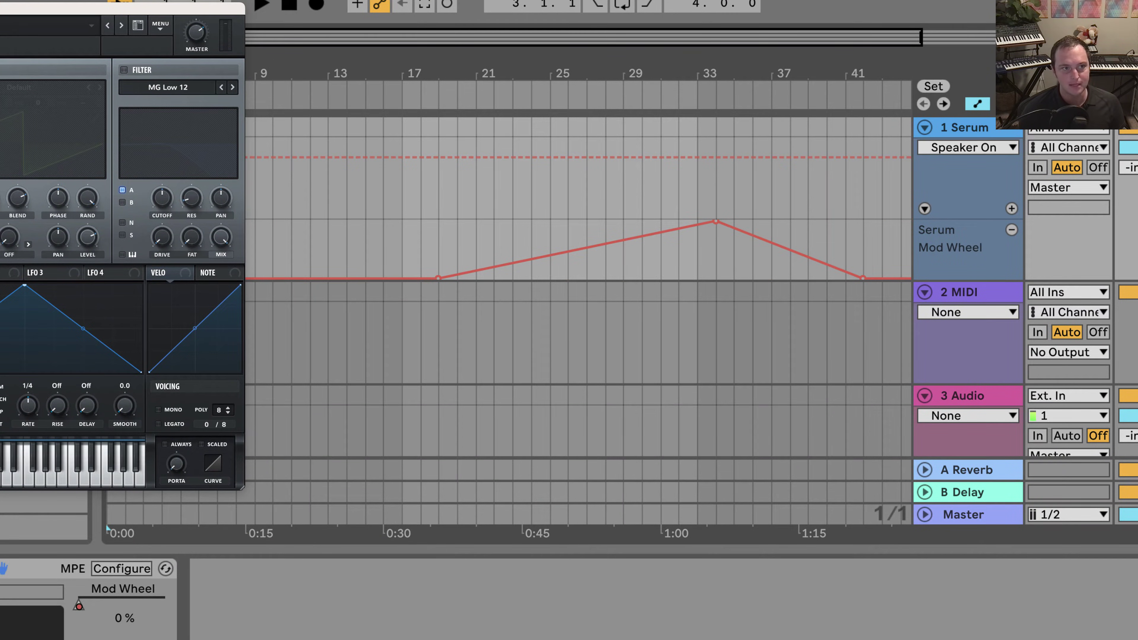
click(1, 8)
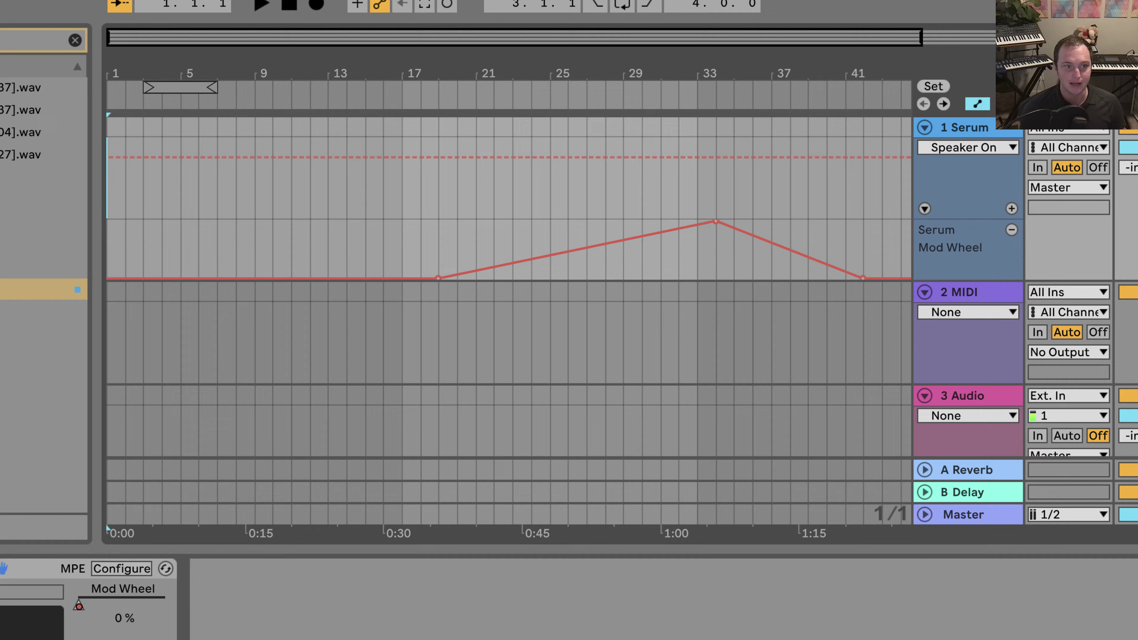
Step: Search for Hive and load the Hive plug-in onto the second track
text(HIve)
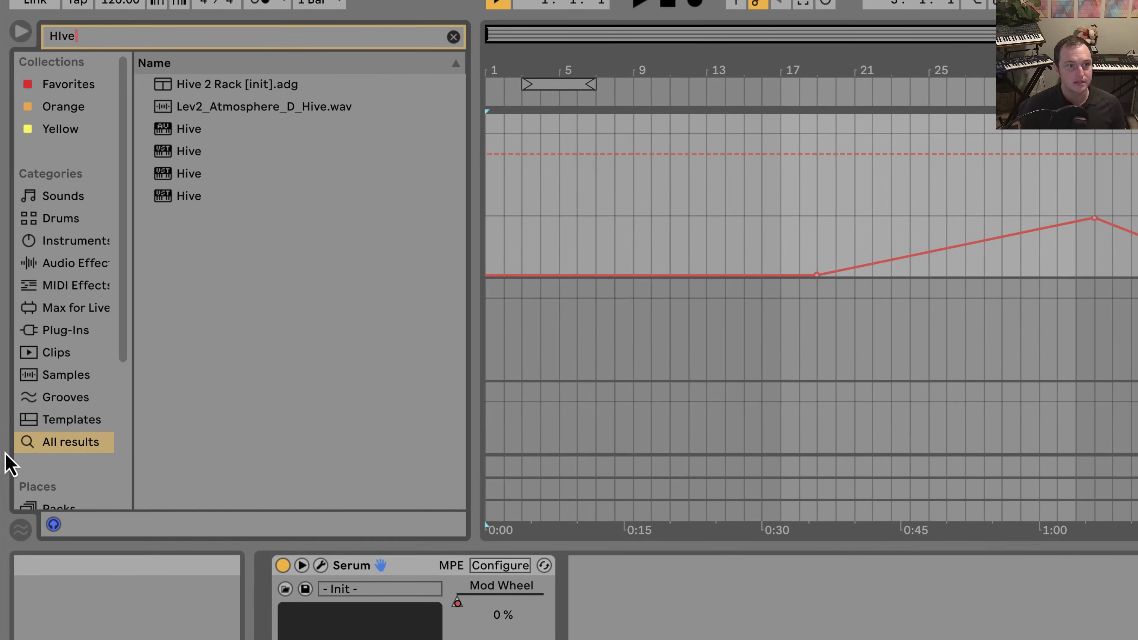
click(203, 198)
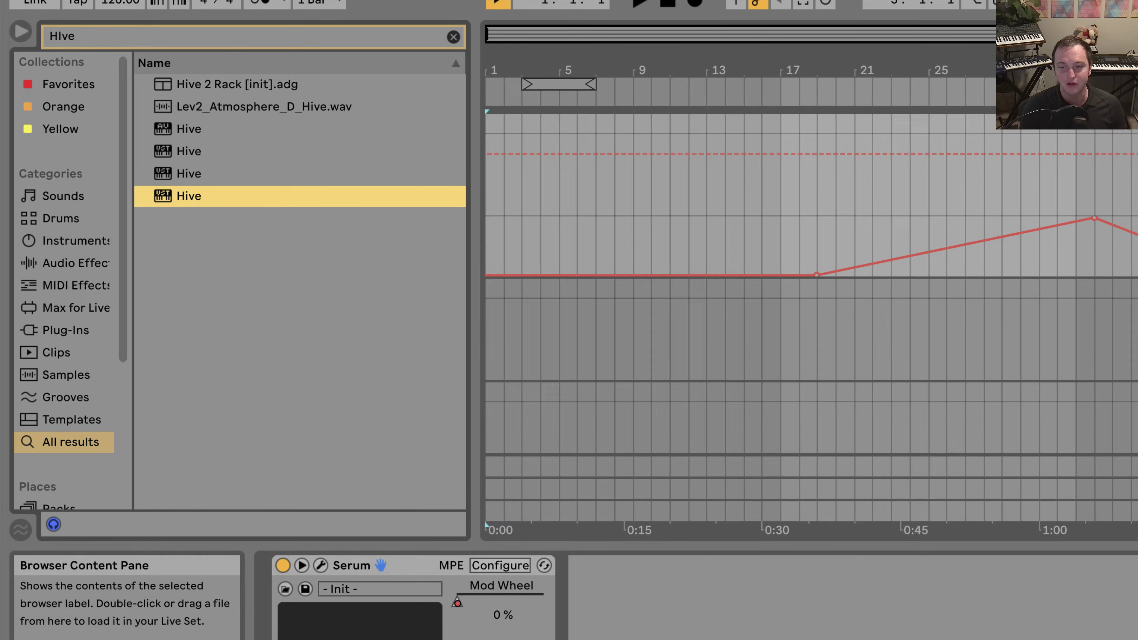
drag(203, 196, 552, 338)
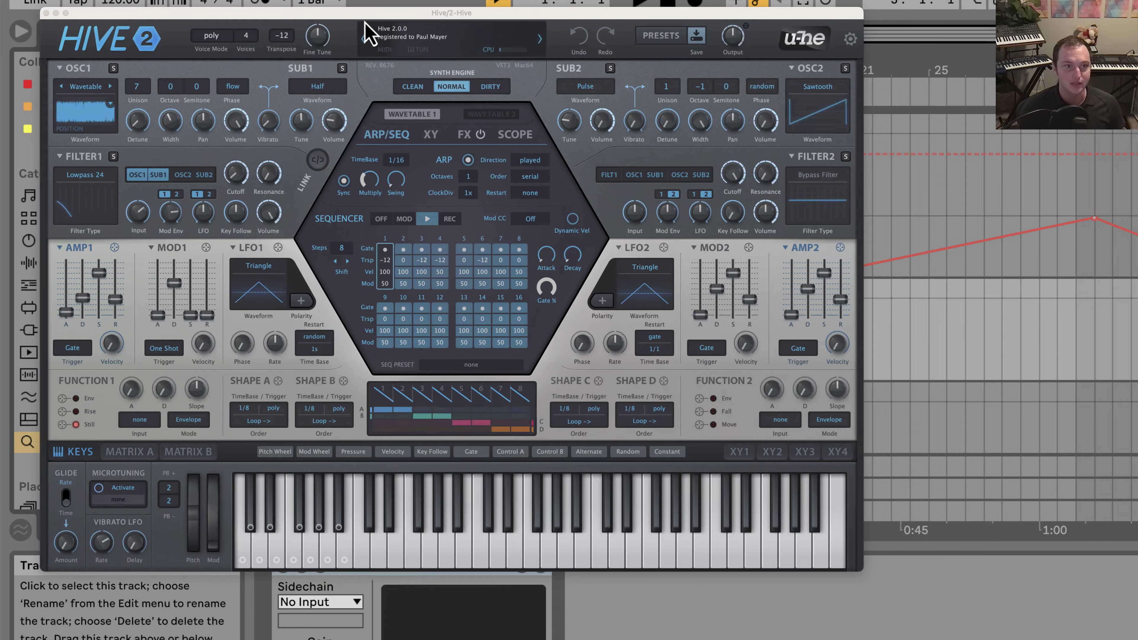
drag(582, 12, 1137, 198)
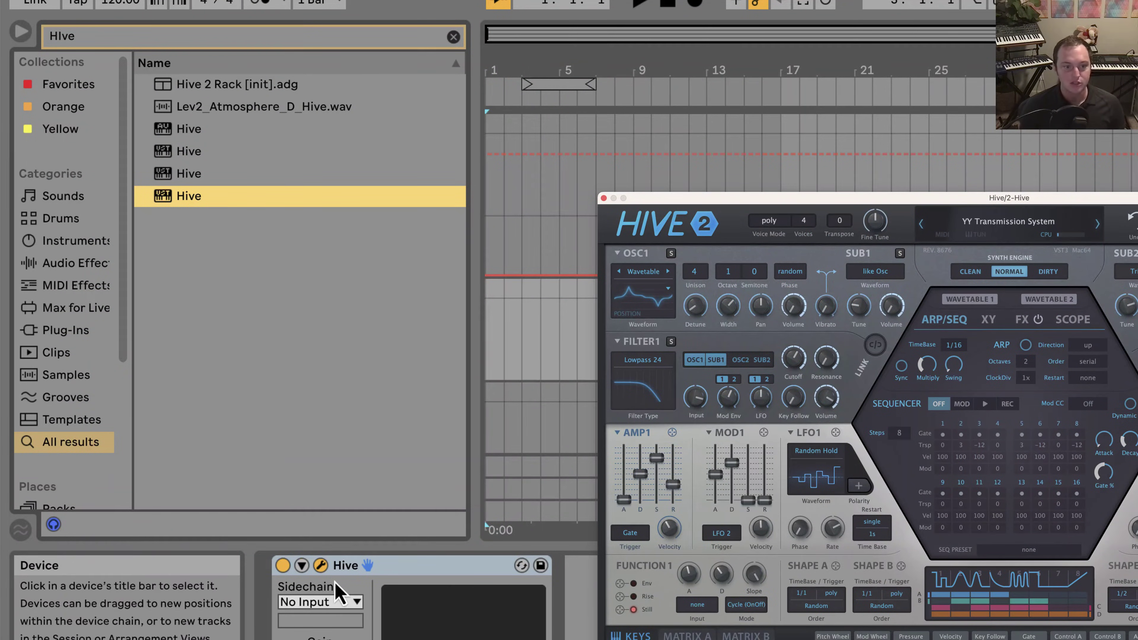
Step: Raise Hive's internal mod wheel to 49 from the device panel, then close the Hive window
click(305, 569)
click(303, 566)
click(573, 567)
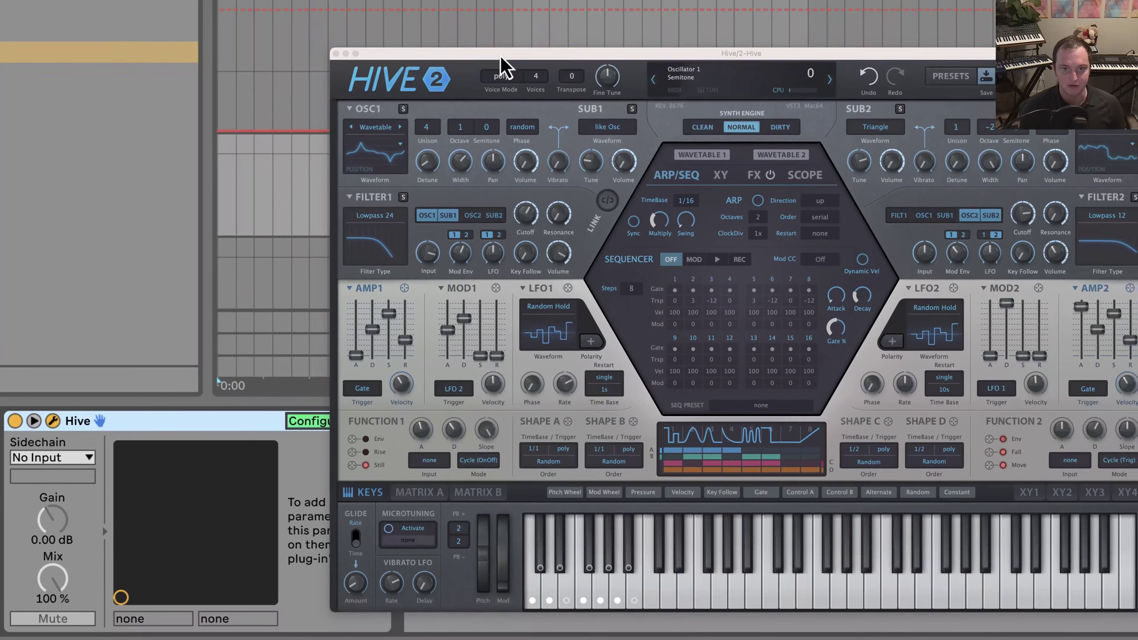
drag(501, 57, 649, 51)
mouse_move(655, 572)
mouse_down()
mouse_move(663, 491)
mouse_move(652, 586)
mouse_move(660, 465)
mouse_move(683, 611)
mouse_move(659, 571)
mouse_up()
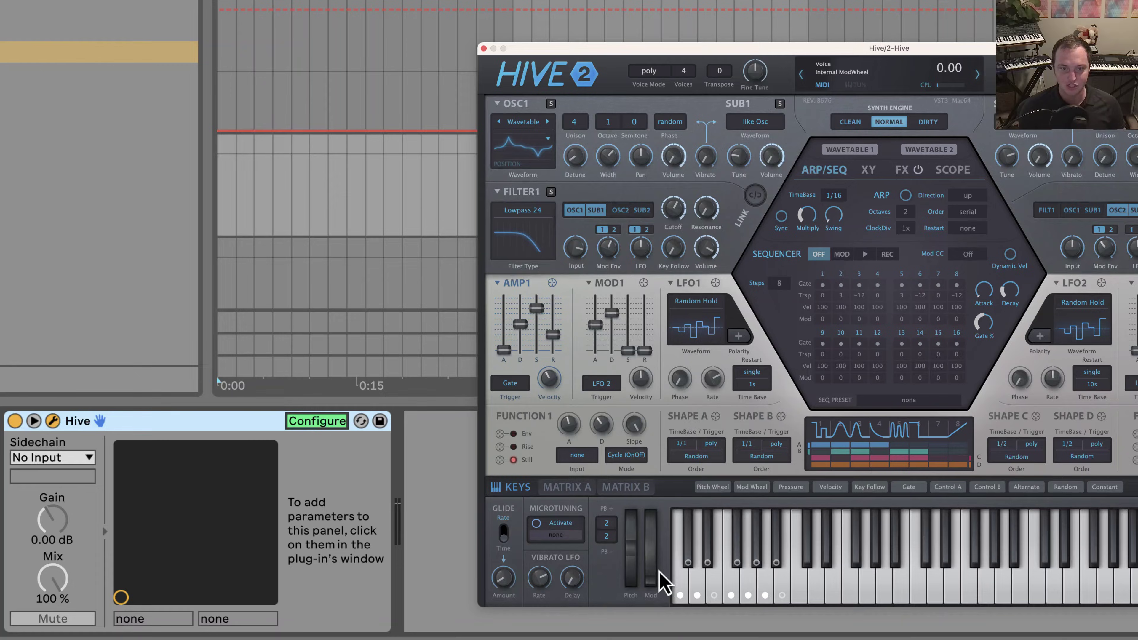
click(484, 48)
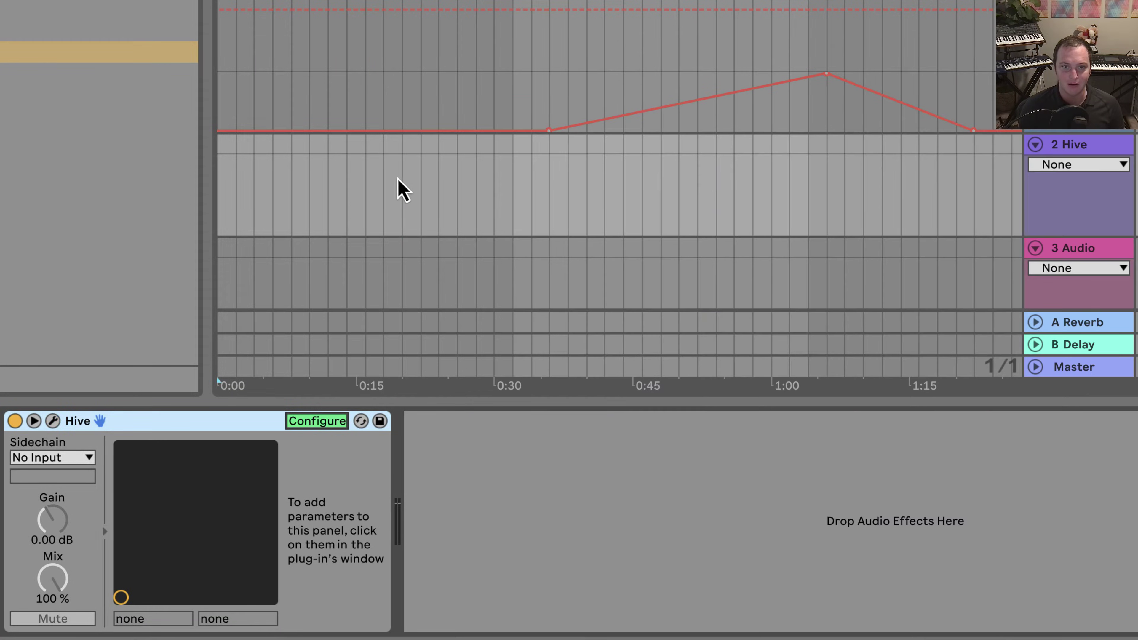
Step: Select the 2 Hive track, leave its automation device at None, and place the insert point near 0:15
click(401, 187)
click(1042, 185)
click(1042, 183)
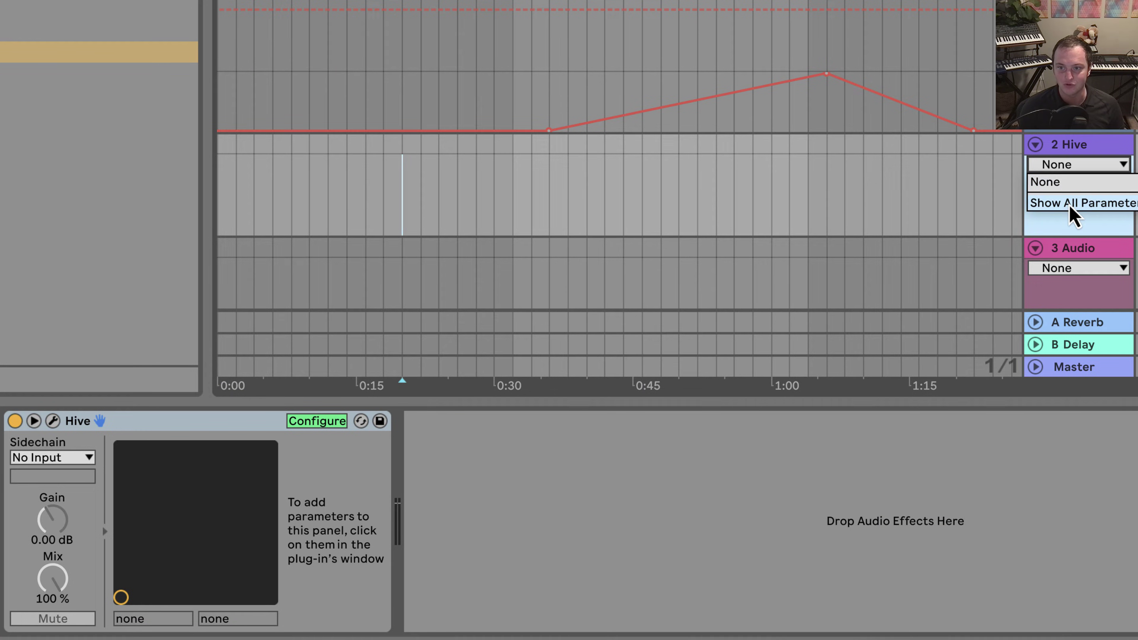
click(1072, 214)
click(1078, 166)
click(1075, 183)
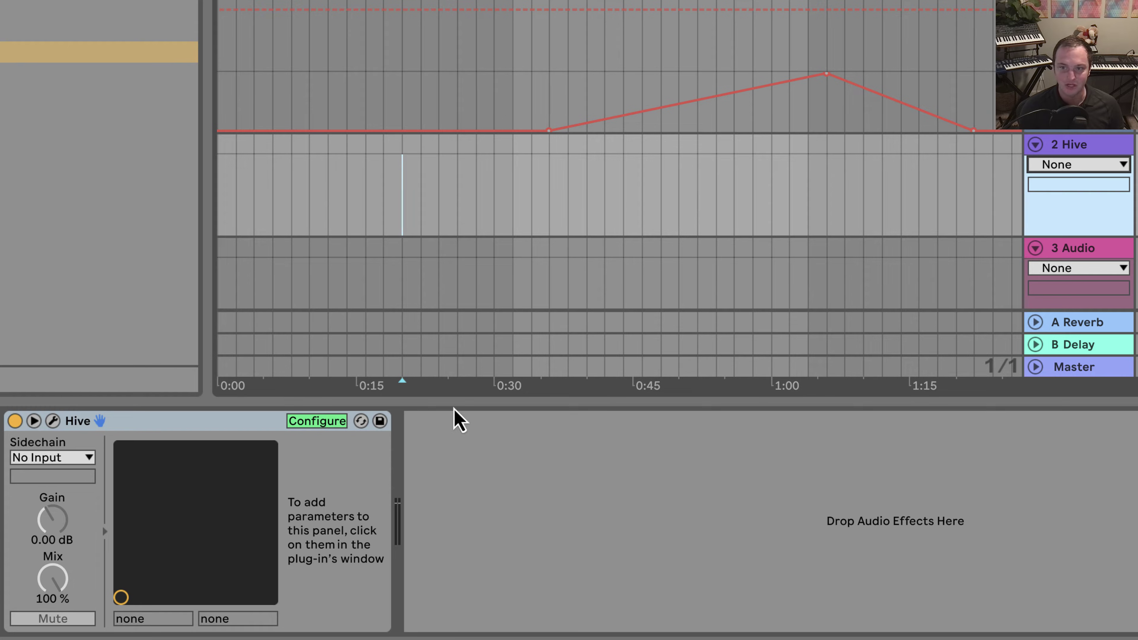
click(367, 184)
Step: Insert an empty one-bar MIDI clip and view its MIDI Ctrl envelope options
key(ctrl+shift+m)
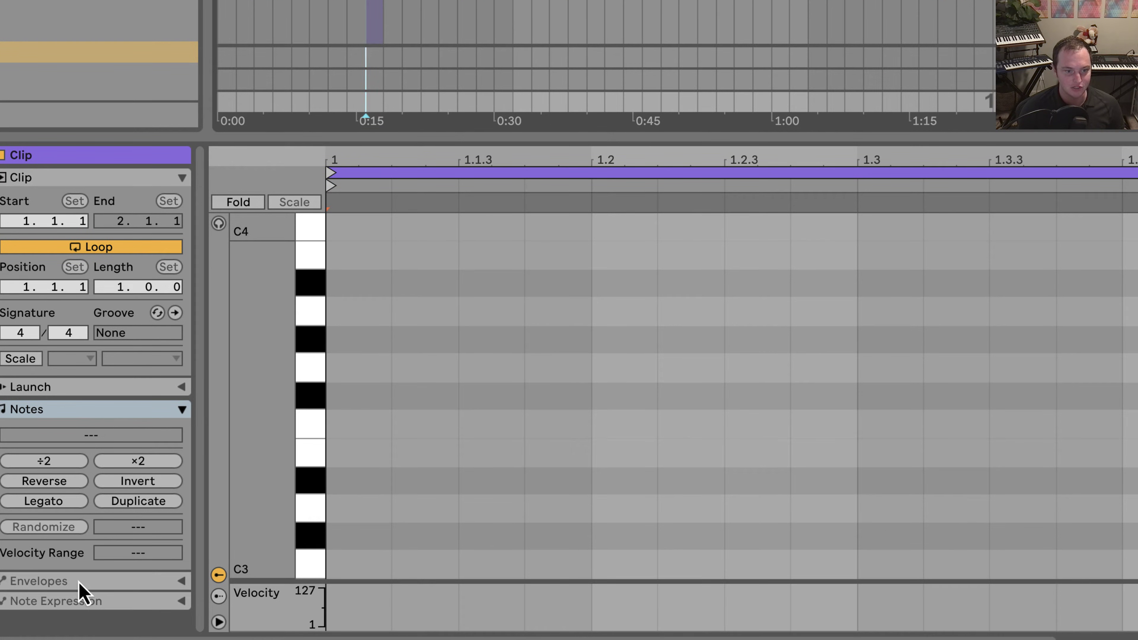
click(120, 582)
click(180, 582)
click(84, 503)
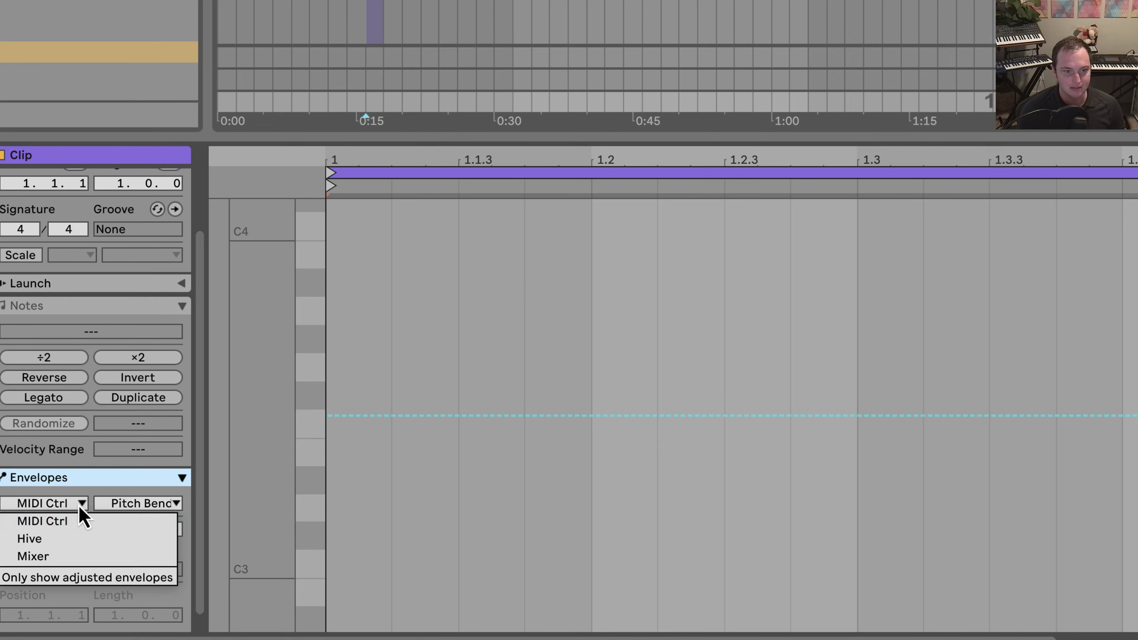
click(77, 508)
click(125, 504)
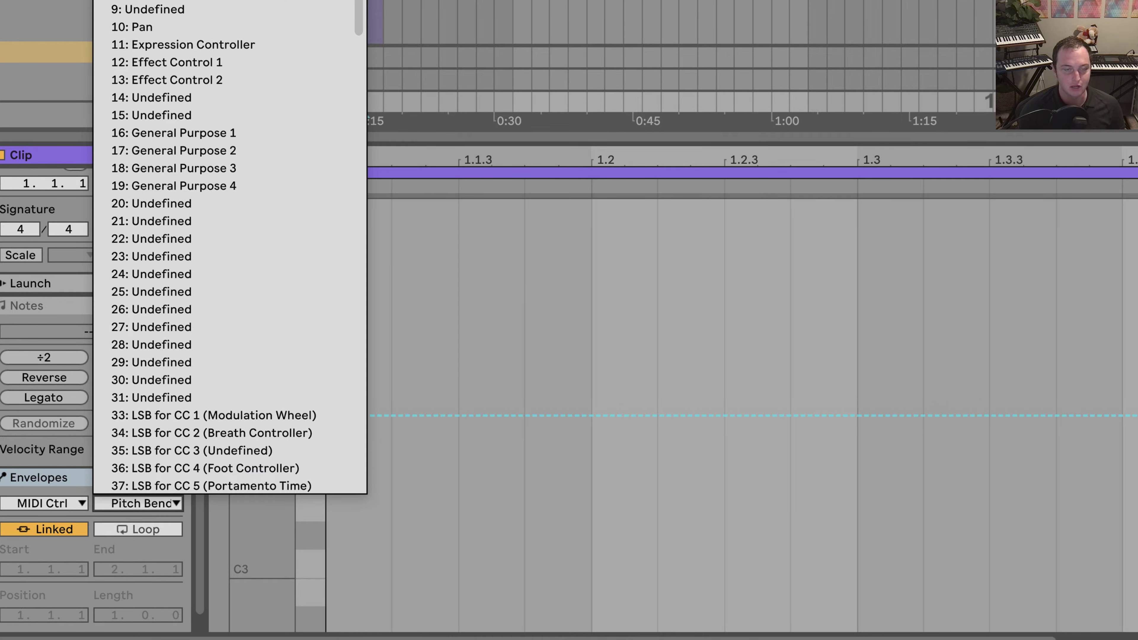
key(Escape)
Step: Enlarge the arrangement and show the Hive track's devices in the lower panel
drag(617, 129, 566, 507)
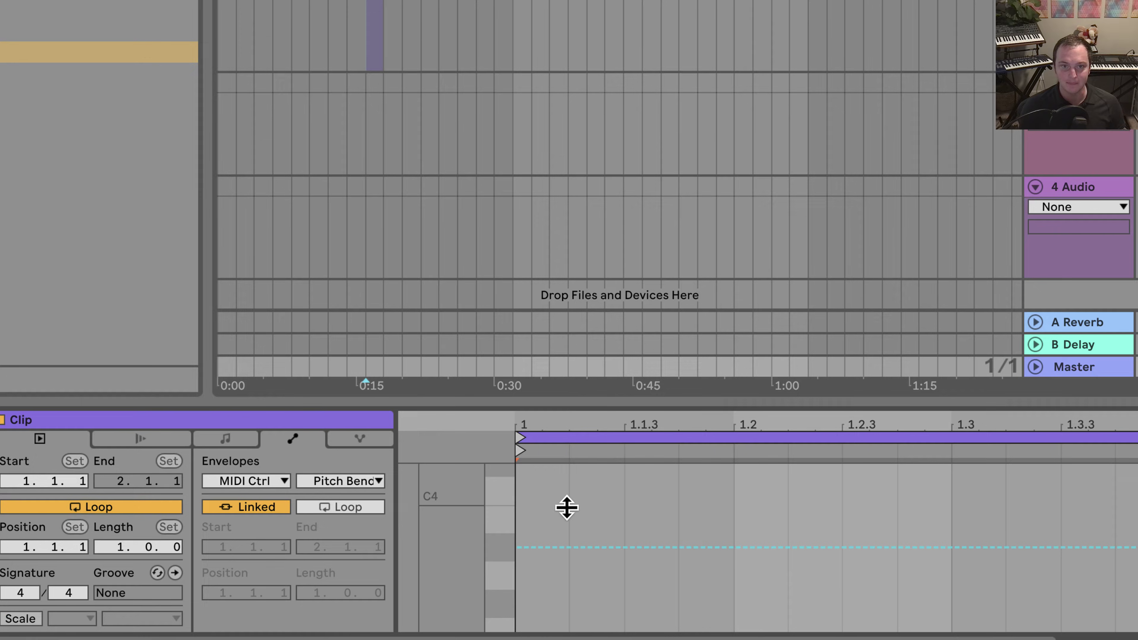
scroll(767, 122, up, 4)
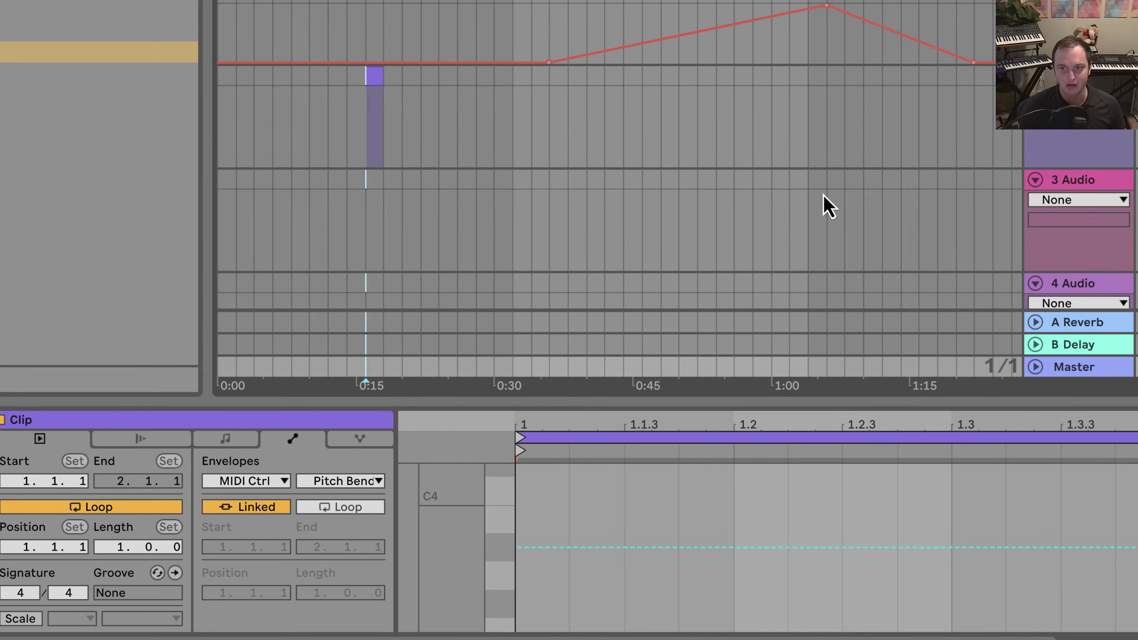
scroll(823, 196, up, 2)
key(shift+Tab)
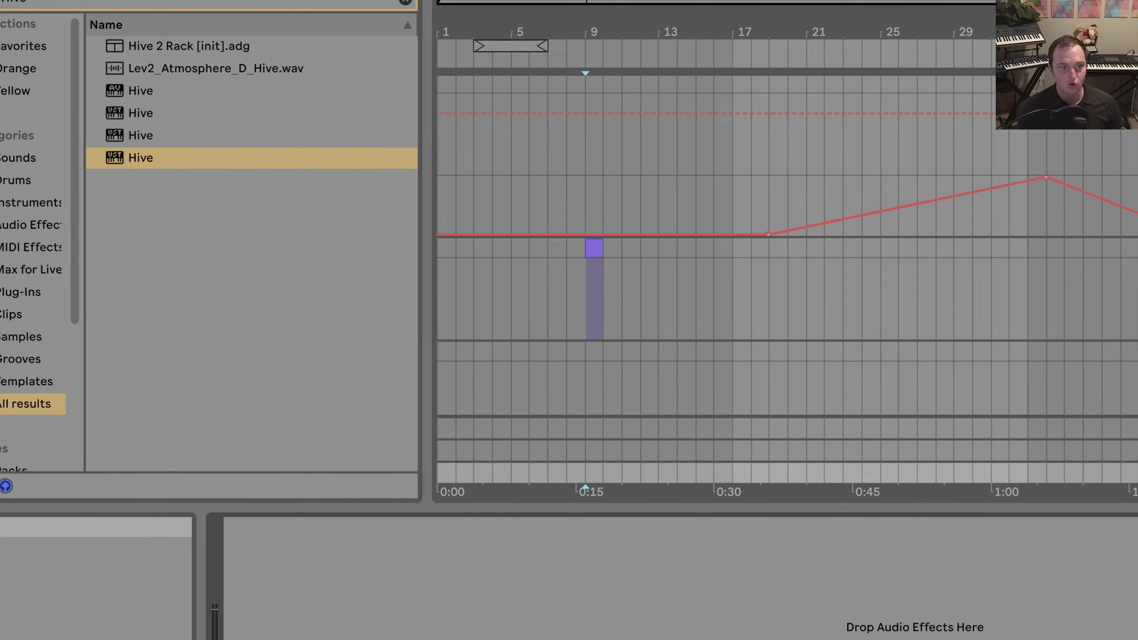
Step: Clear the Hive search and open Max for Live's Max MIDI Effect folder
scroll(48, 307, down, 3)
scroll(50, 307, down, 3)
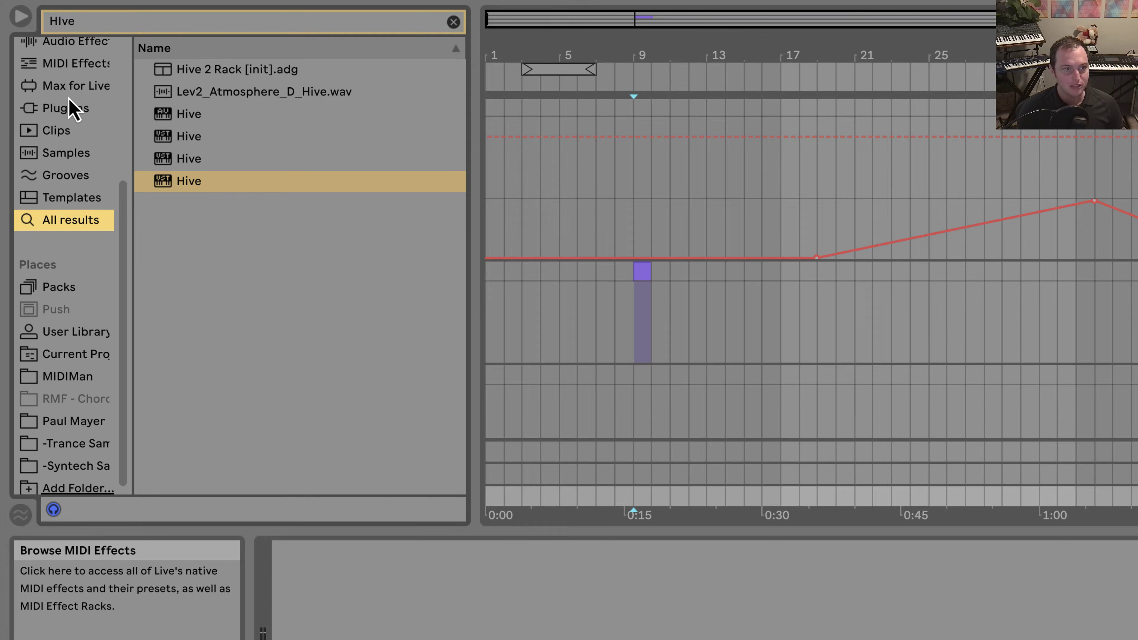
click(74, 85)
click(453, 21)
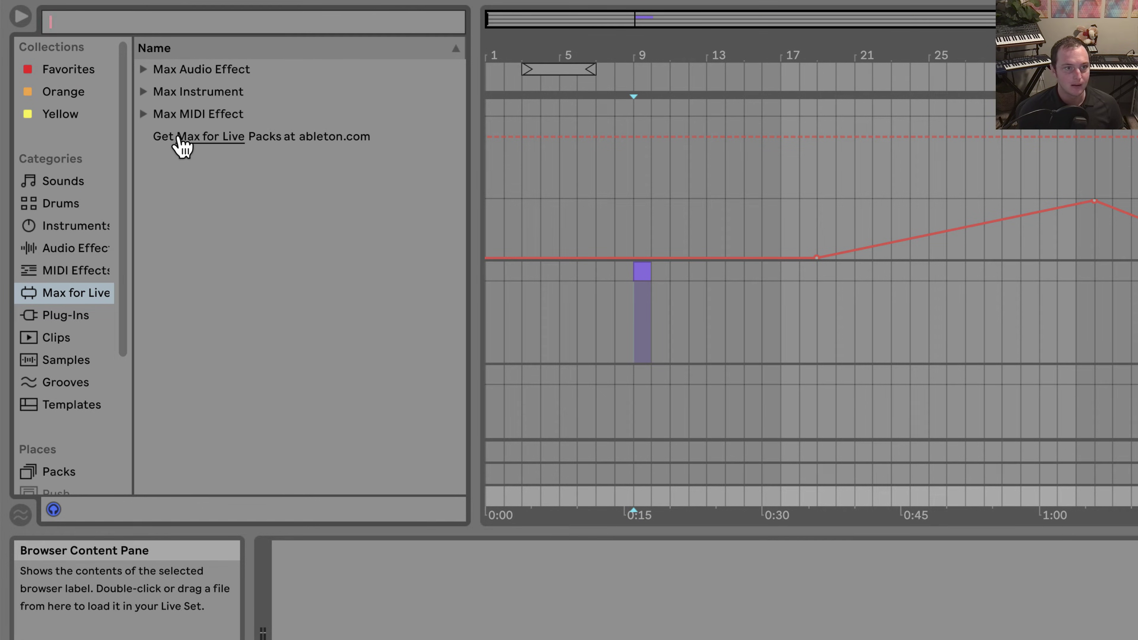
click(145, 97)
click(143, 136)
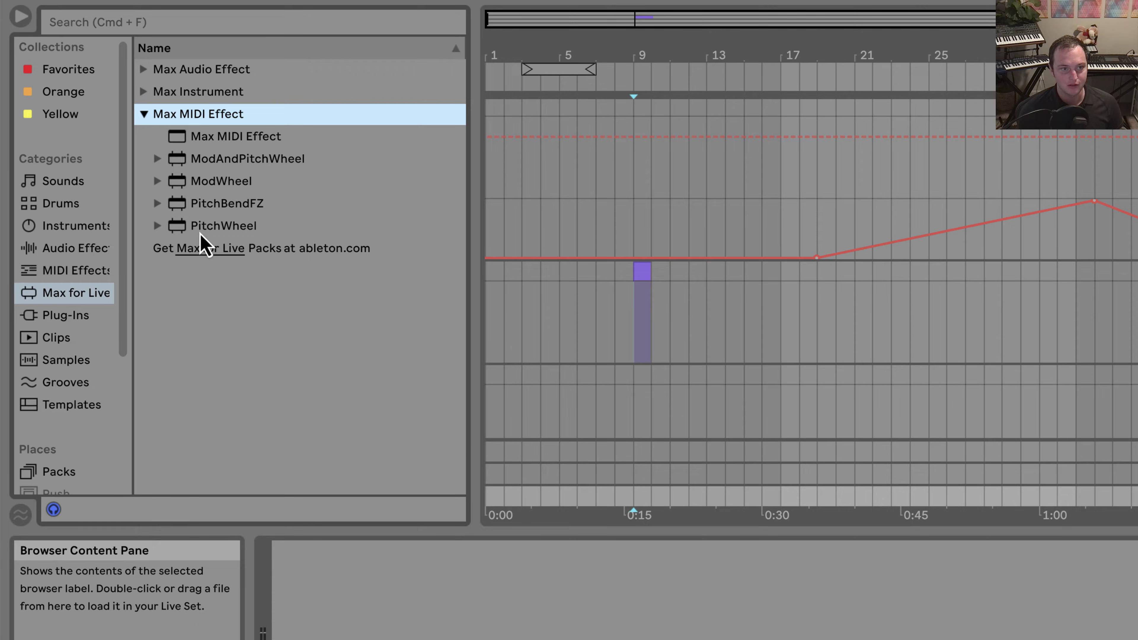
Step: Place ModAndPitchWheel ahead of Hive and test its Pitch Wheel, leaving it at 64
drag(213, 160, 1116, 355)
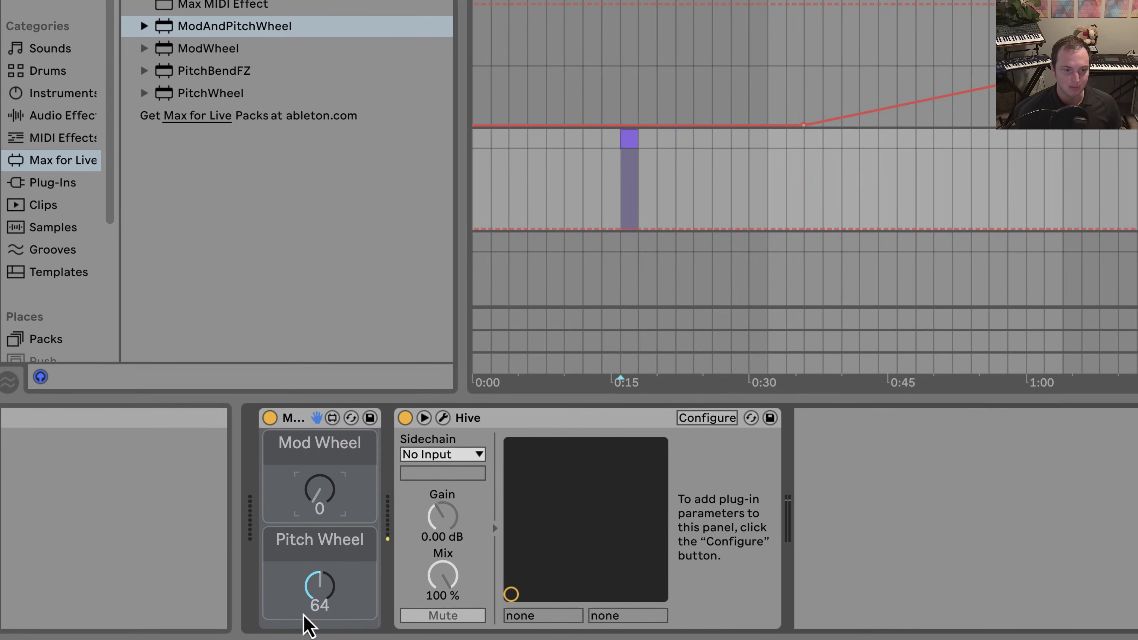
drag(305, 617, 304, 639)
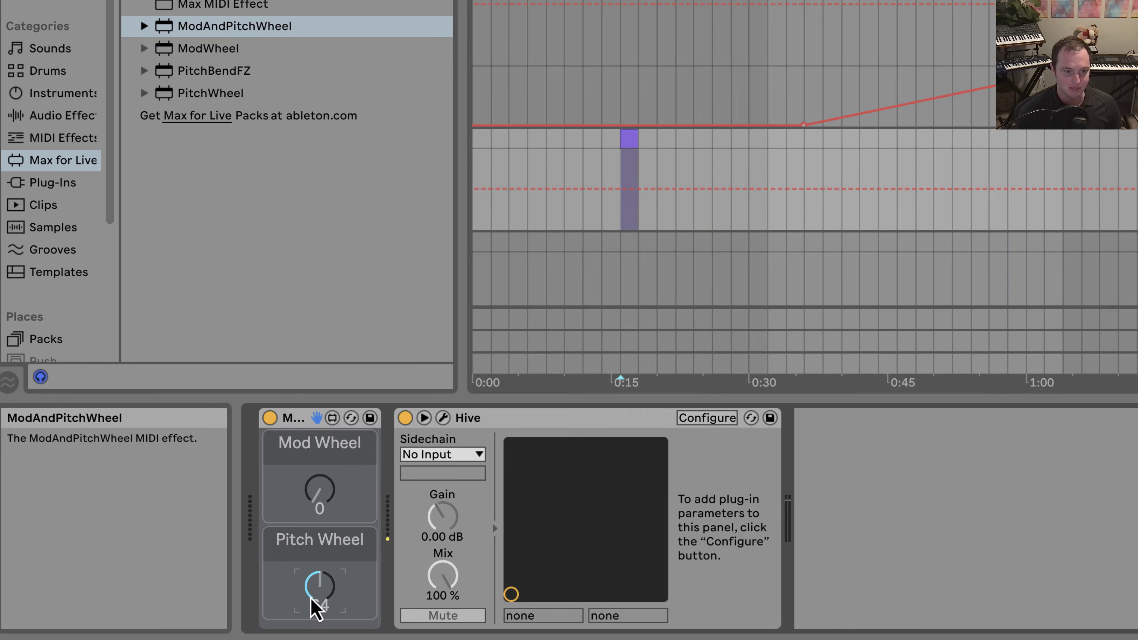
drag(324, 582, 324, 547)
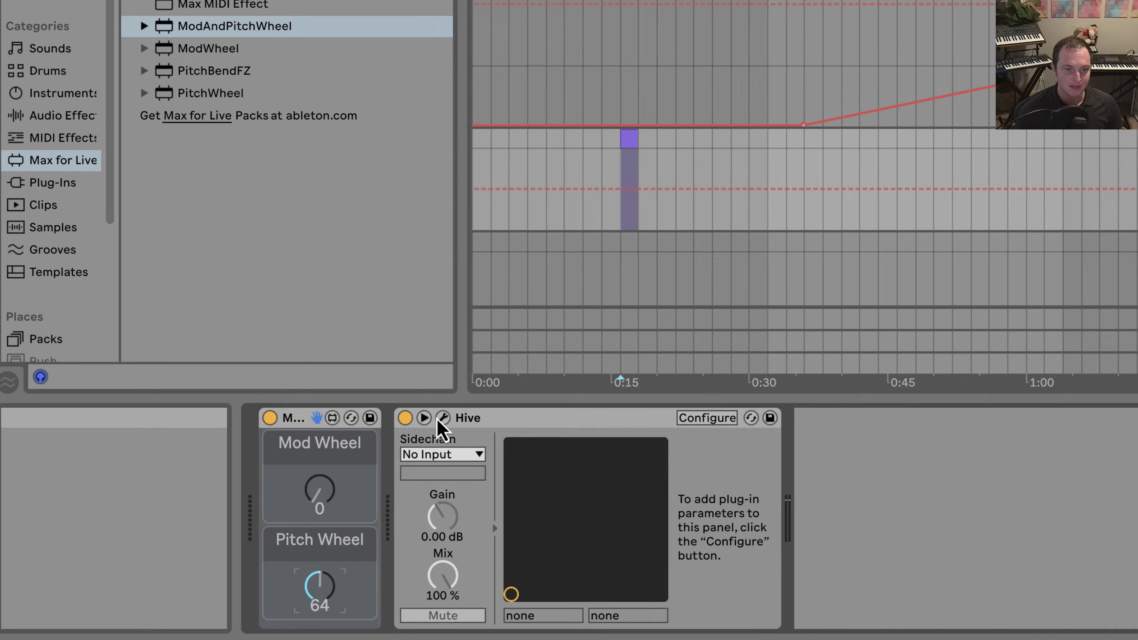
Step: Raise the ModAndPitchWheel Mod Wheel and show its automation in a new lane under Hive
click(428, 420)
click(428, 419)
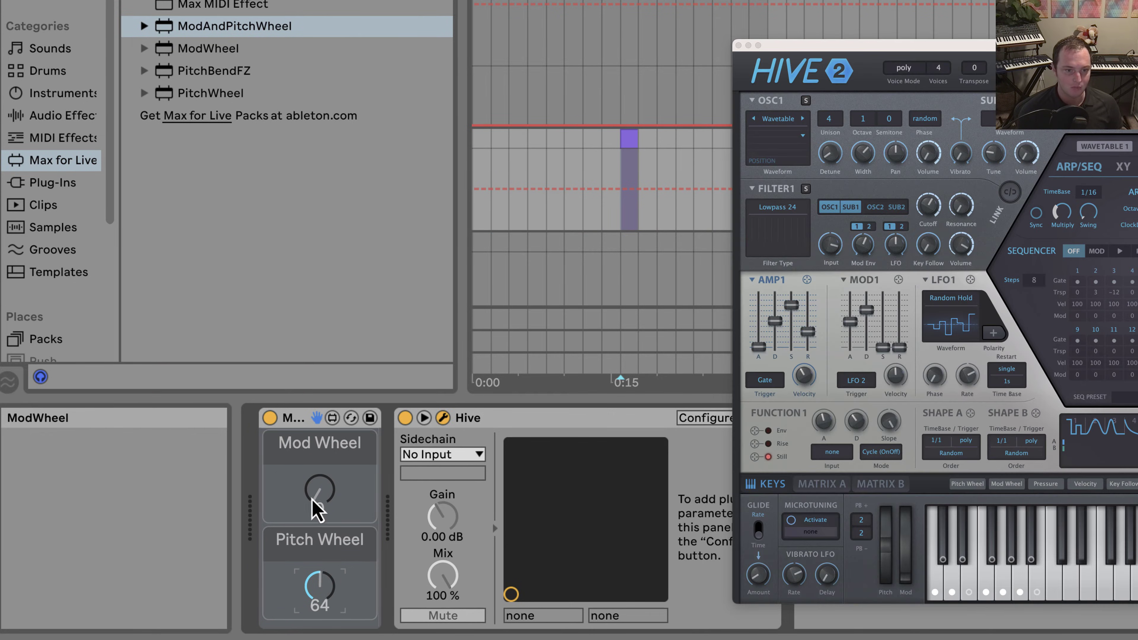
mouse_move(318, 508)
mouse_down()
mouse_move(318, 443)
mouse_move(318, 509)
mouse_move(317, 452)
mouse_move(318, 493)
mouse_up()
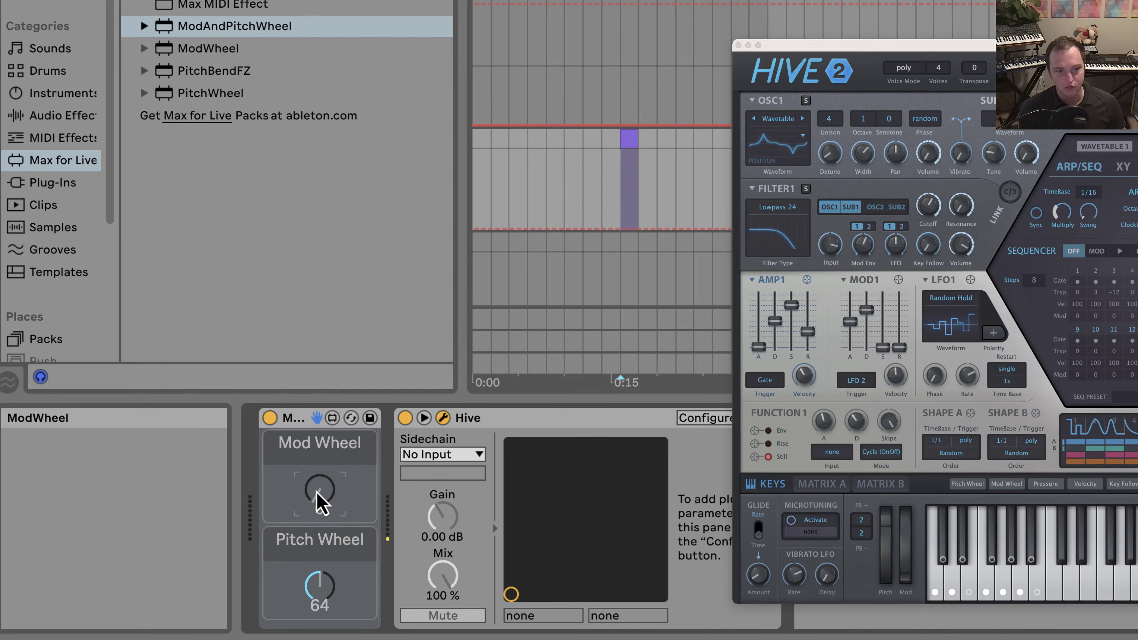
right_click(318, 501)
click(317, 502)
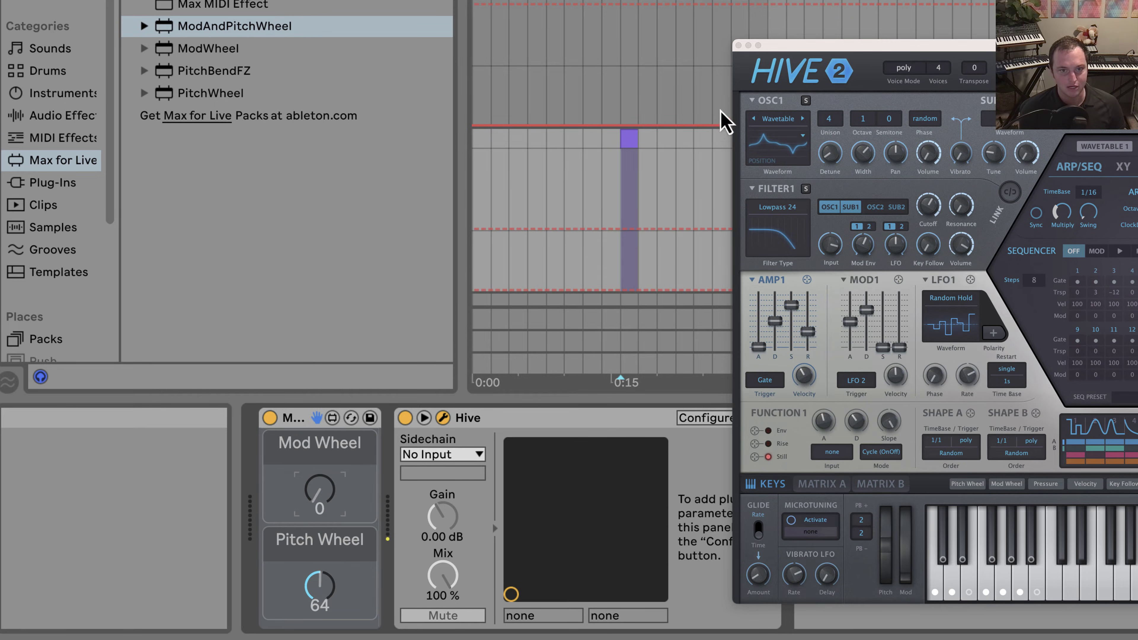
click(738, 45)
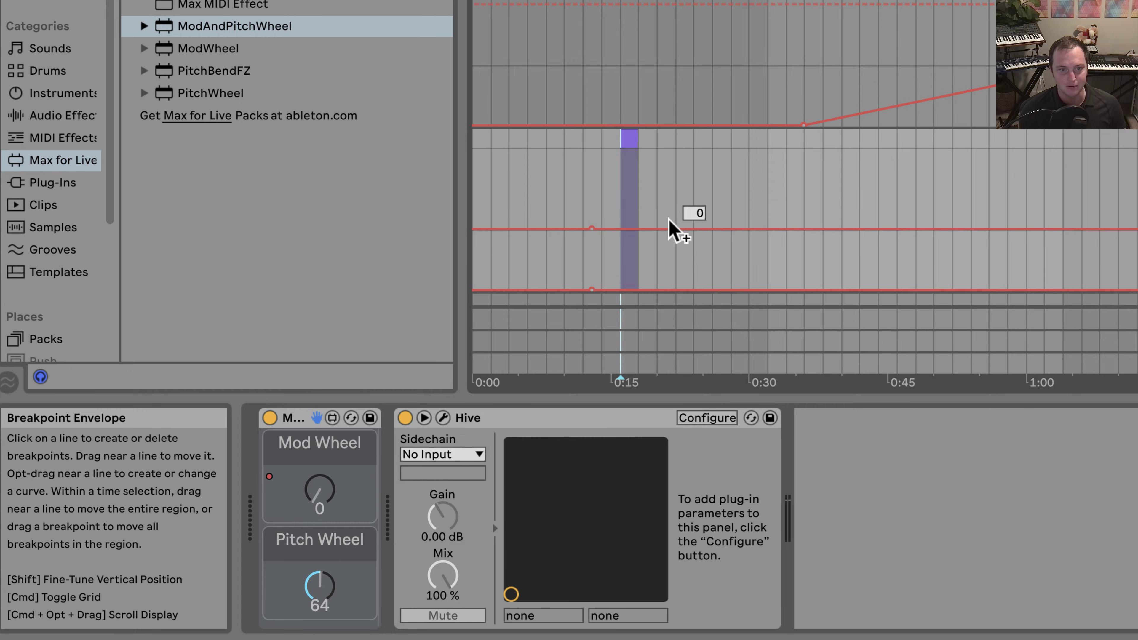
Step: Draw the Mod Wheel envelope up to 127 near 0:50 and back down to 0 by 1:00
drag(670, 222, 952, 152)
drag(1049, 150, 1051, 230)
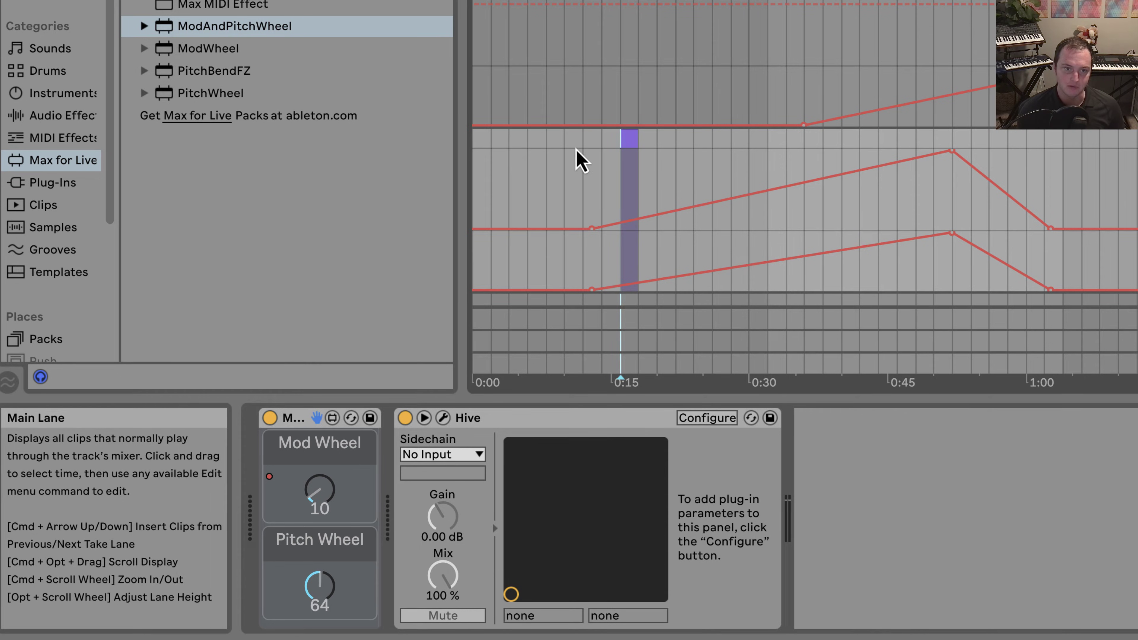
drag(464, 158, 419, 157)
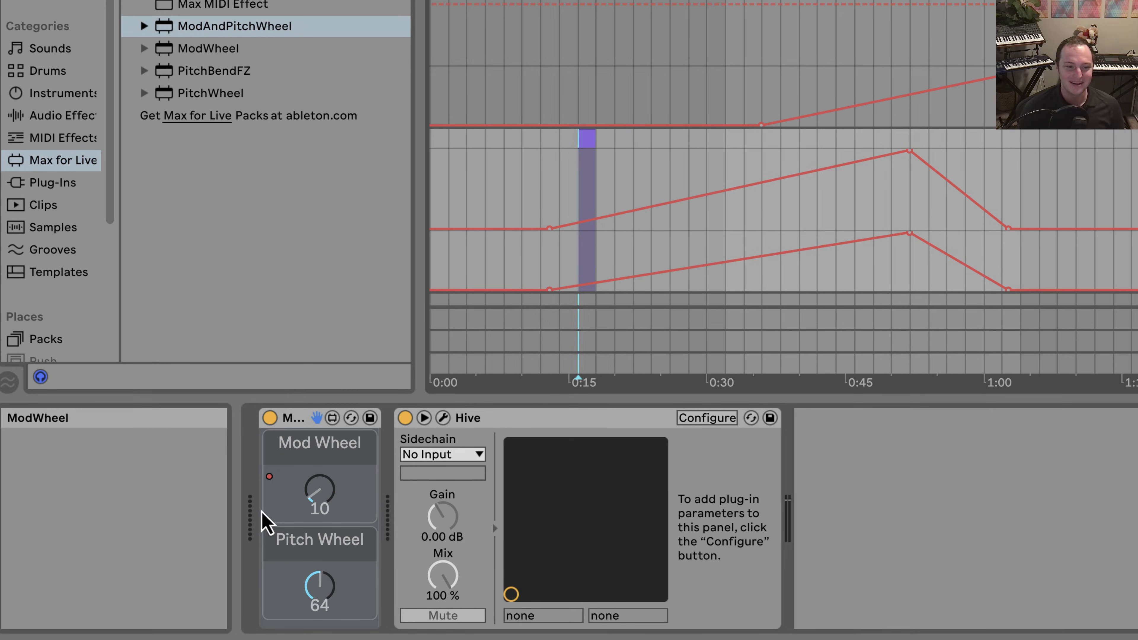
mouse_move(318, 590)
mouse_down()
mouse_move(318, 567)
mouse_move(324, 589)
mouse_up()
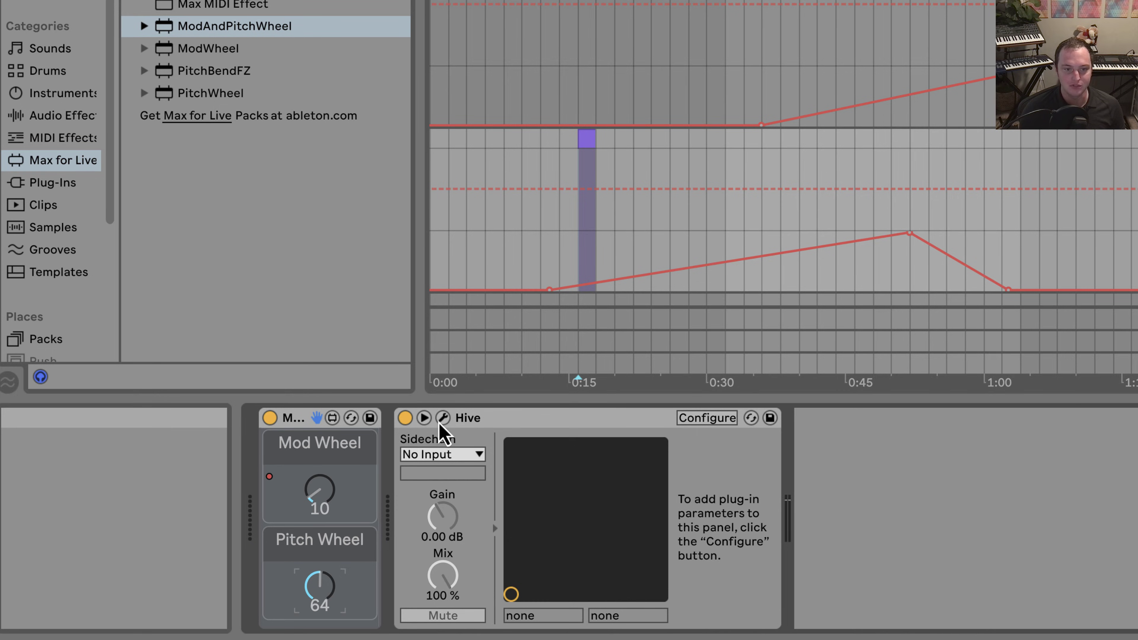
Step: Check the Serum track's devices, return to the Hive track, and select the Hive device
click(424, 418)
click(424, 418)
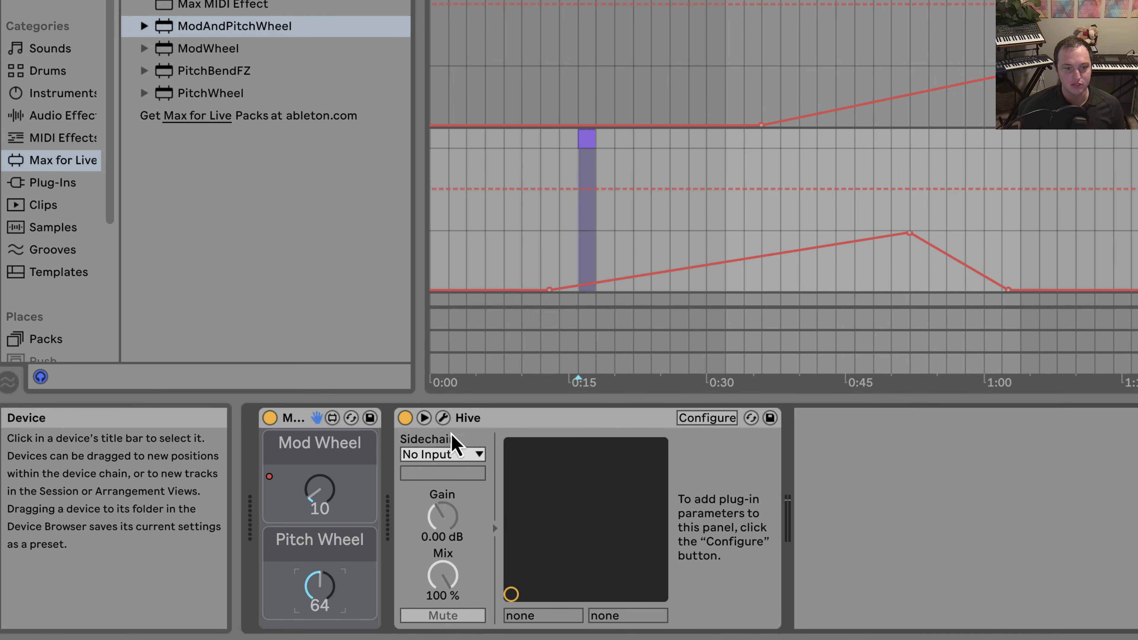
click(1136, 4)
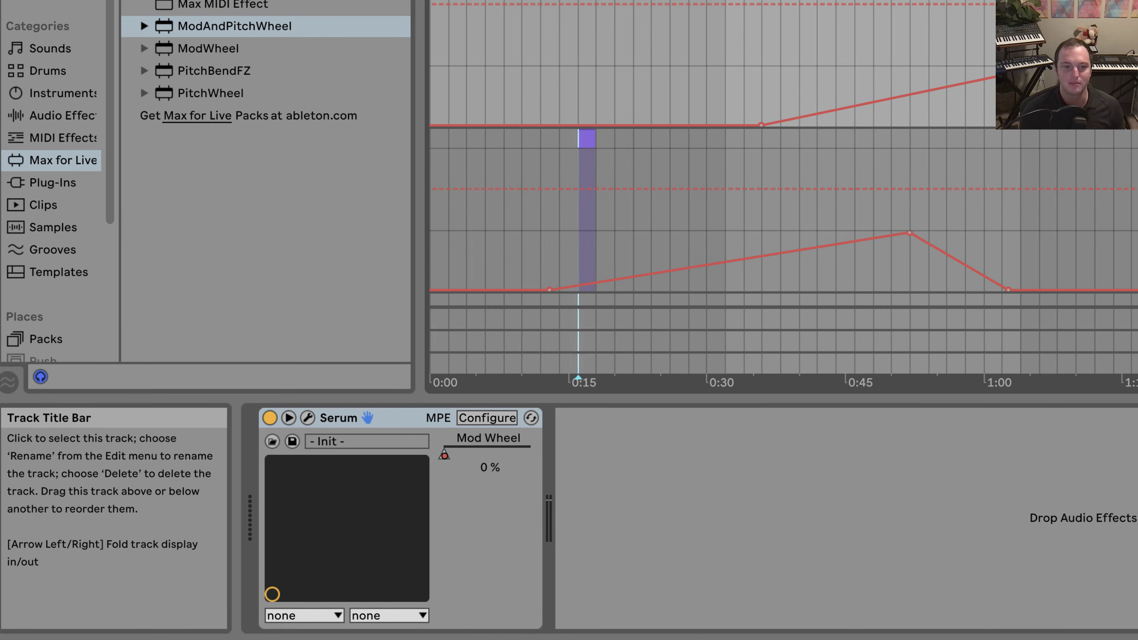
click(1137, 139)
click(549, 423)
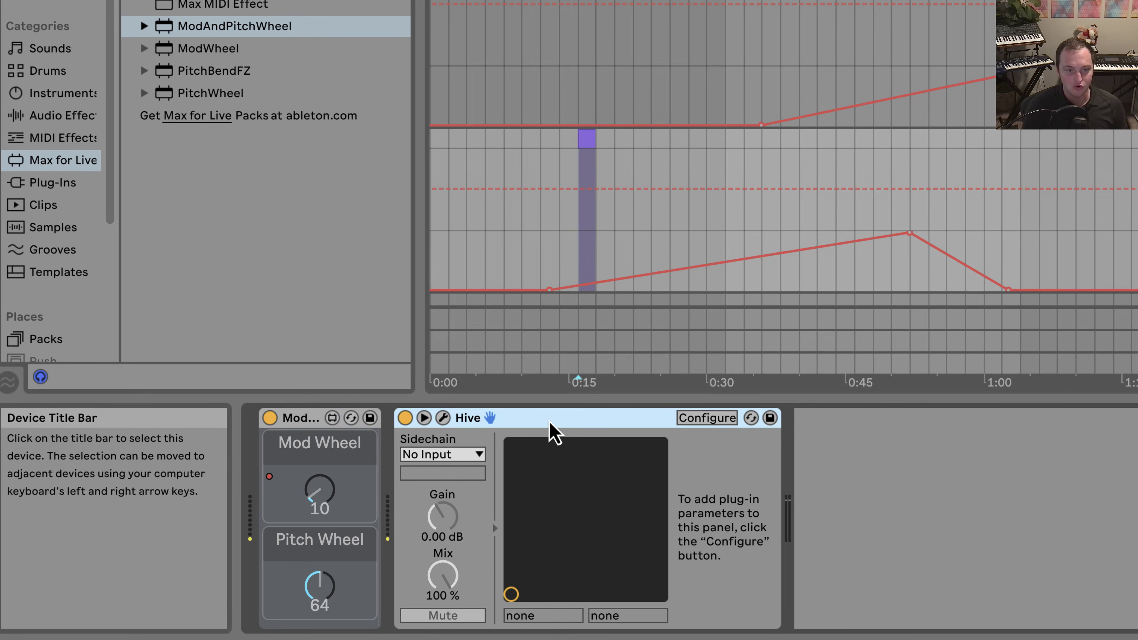
Step: Group ModAndPitchWheel and Hive into an Instrument Rack, reset Mod Wheel to 0, and show the eight macros
shift+click(315, 419)
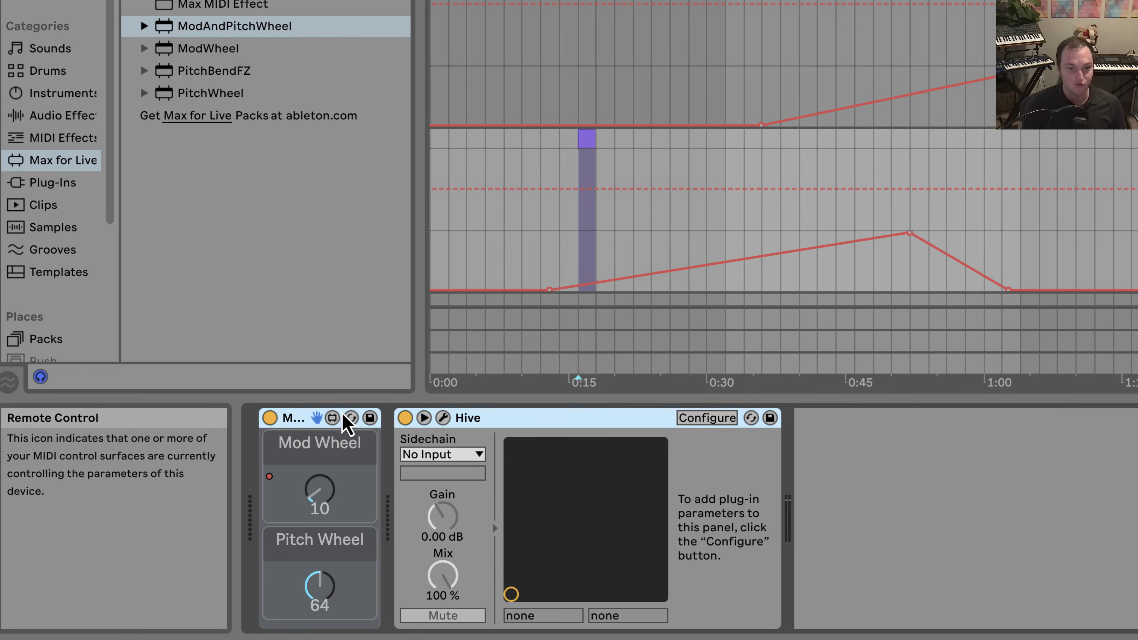
key(ctrl+g)
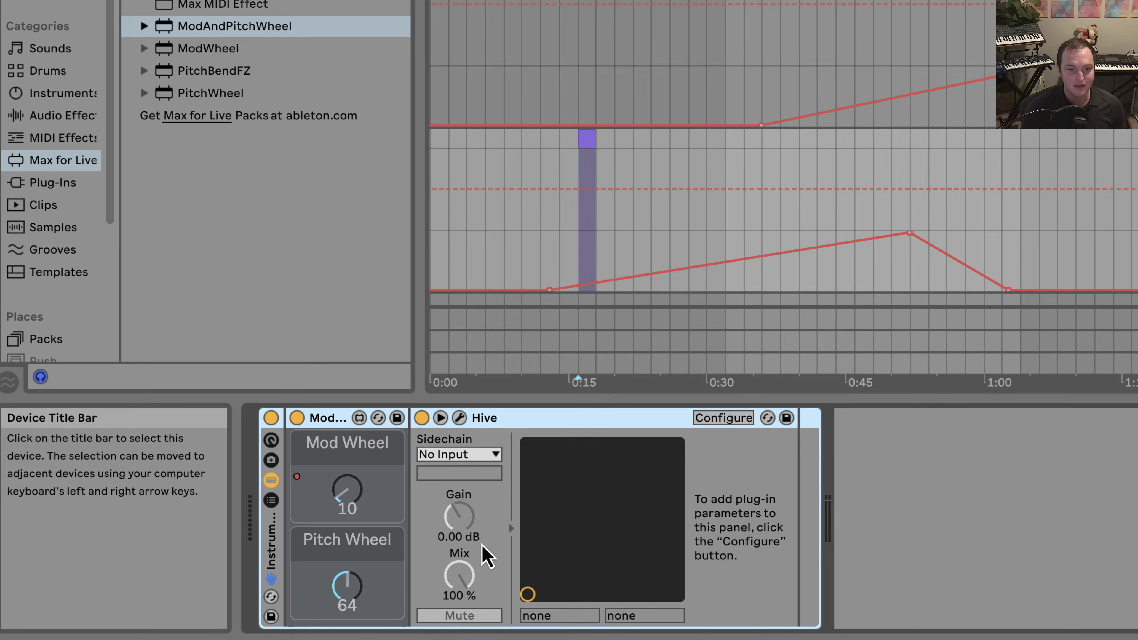
double_click(331, 420)
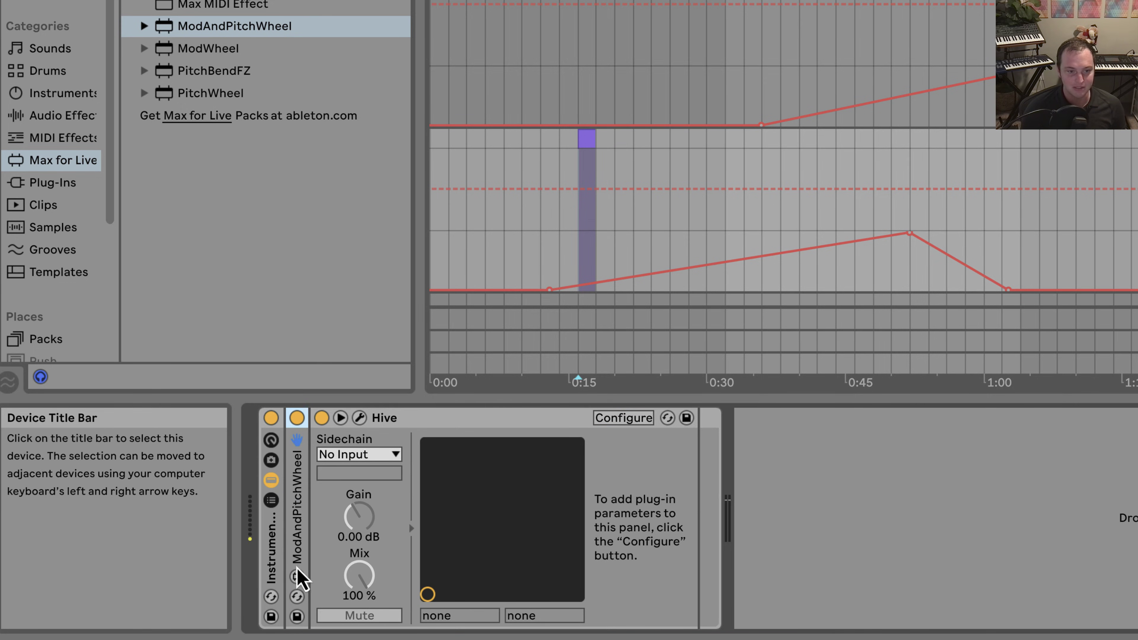
double_click(297, 541)
click(357, 496)
mouse_move(354, 491)
mouse_down()
mouse_move(353, 446)
mouse_move(353, 500)
mouse_up()
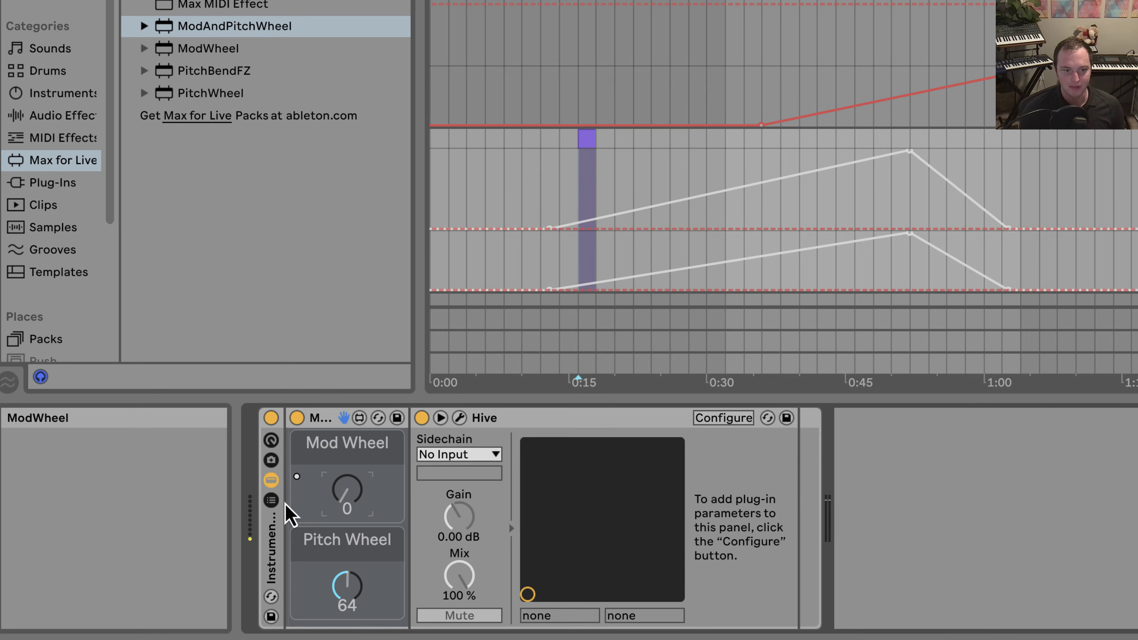
click(271, 442)
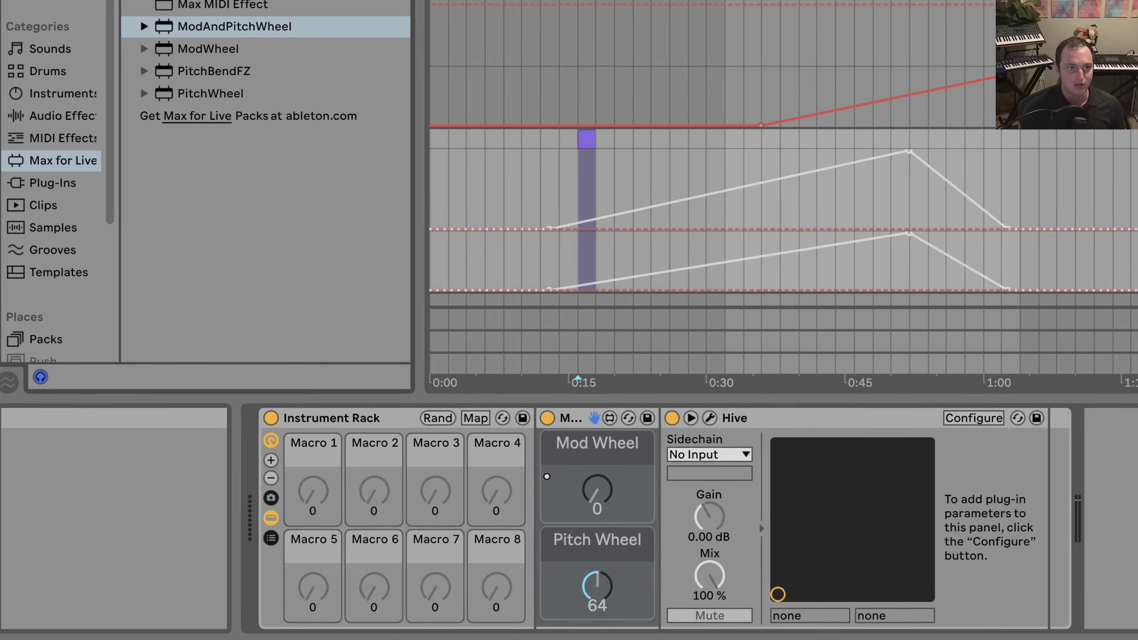
Step: Search the browser for Hive and load the Hive 2 Rack [init] preset
key(super+f)
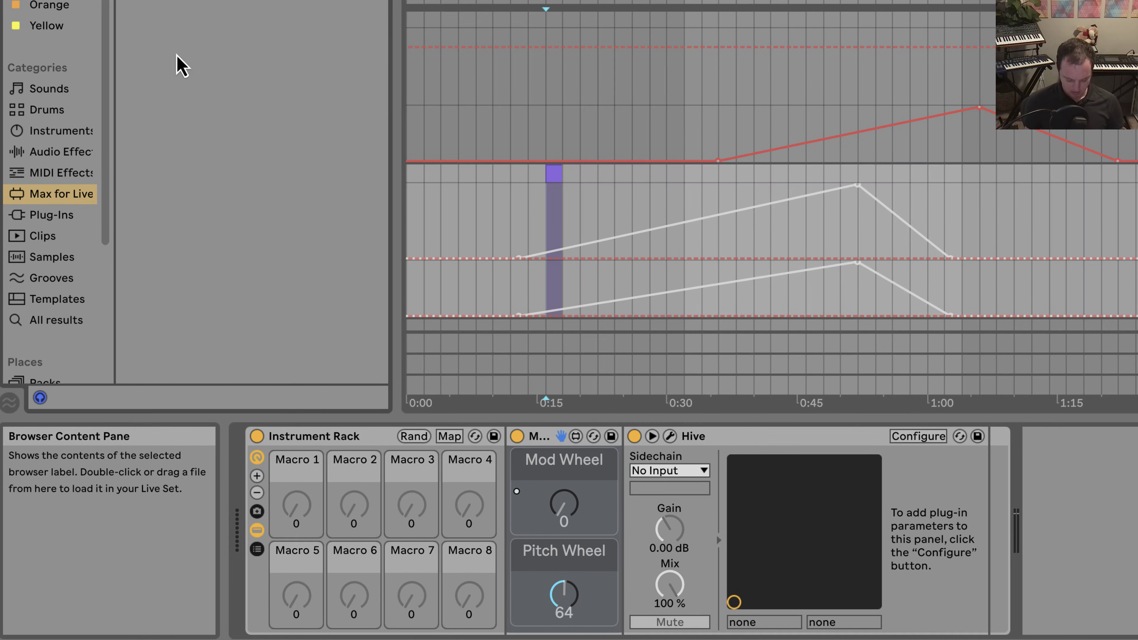
key(super+f)
key(BackSpace)
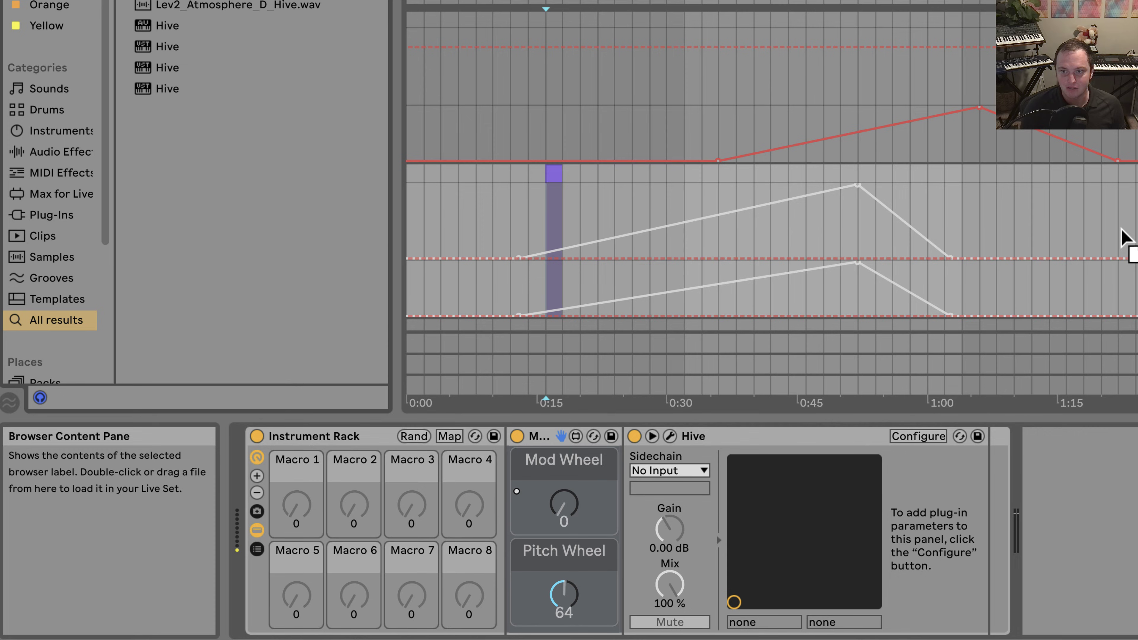
scroll(892, 165, down, 5)
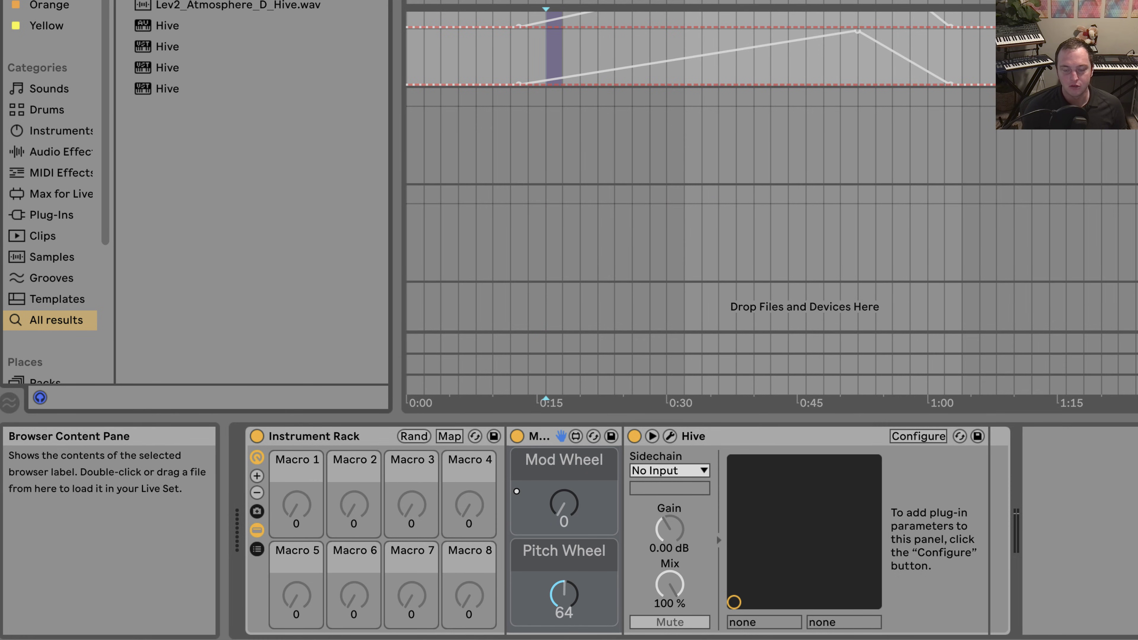
key(Down)
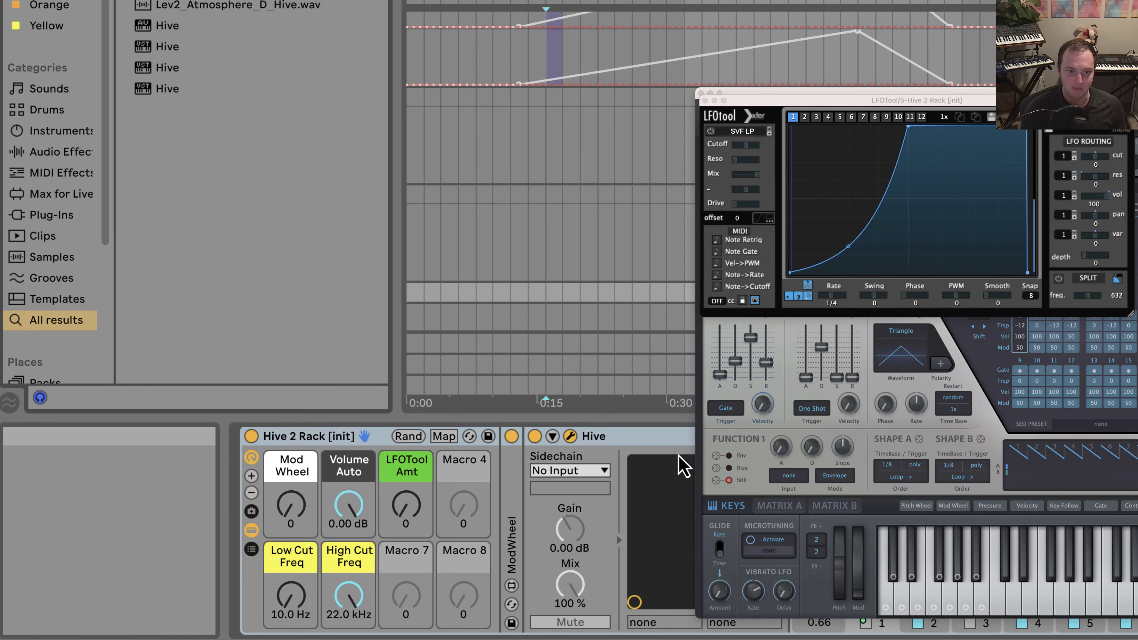
Step: Try the Mod Wheel and Low Cut Freq macros and close the LFOTool and Hive windows
drag(291, 520, 291, 512)
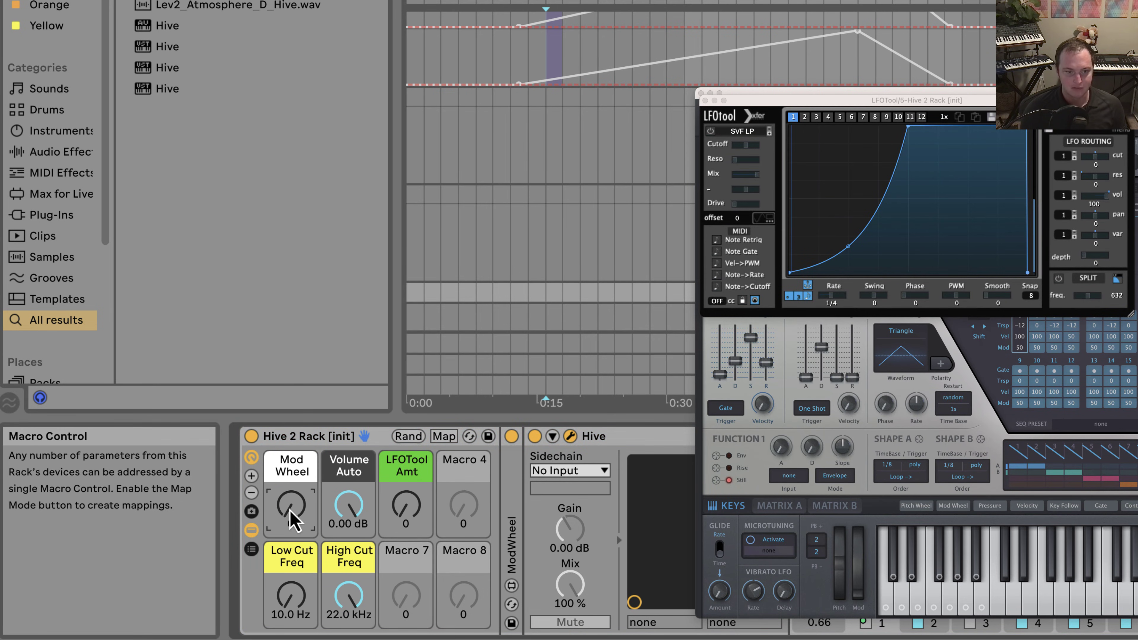
click(705, 100)
click(701, 93)
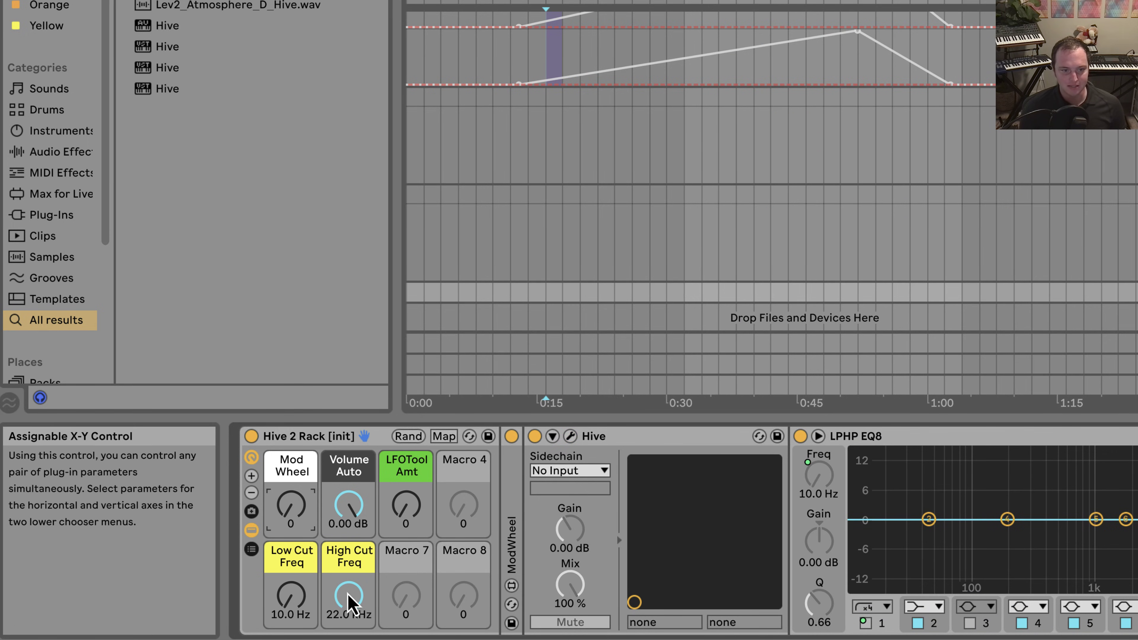
mouse_move(291, 596)
mouse_down()
mouse_move(291, 563)
mouse_move(292, 597)
mouse_up()
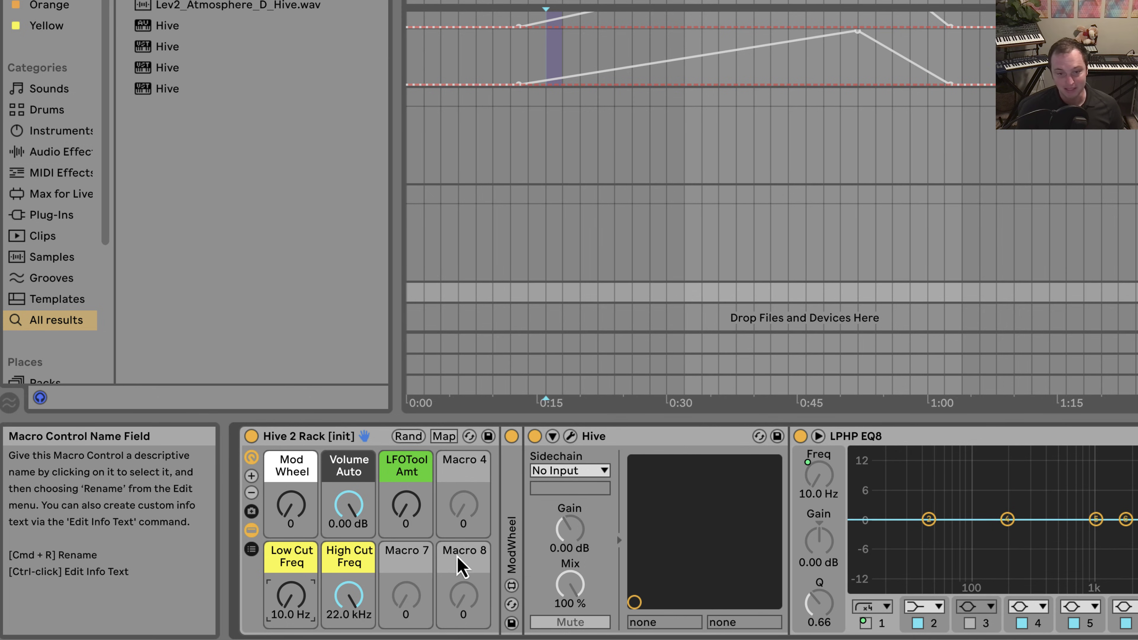